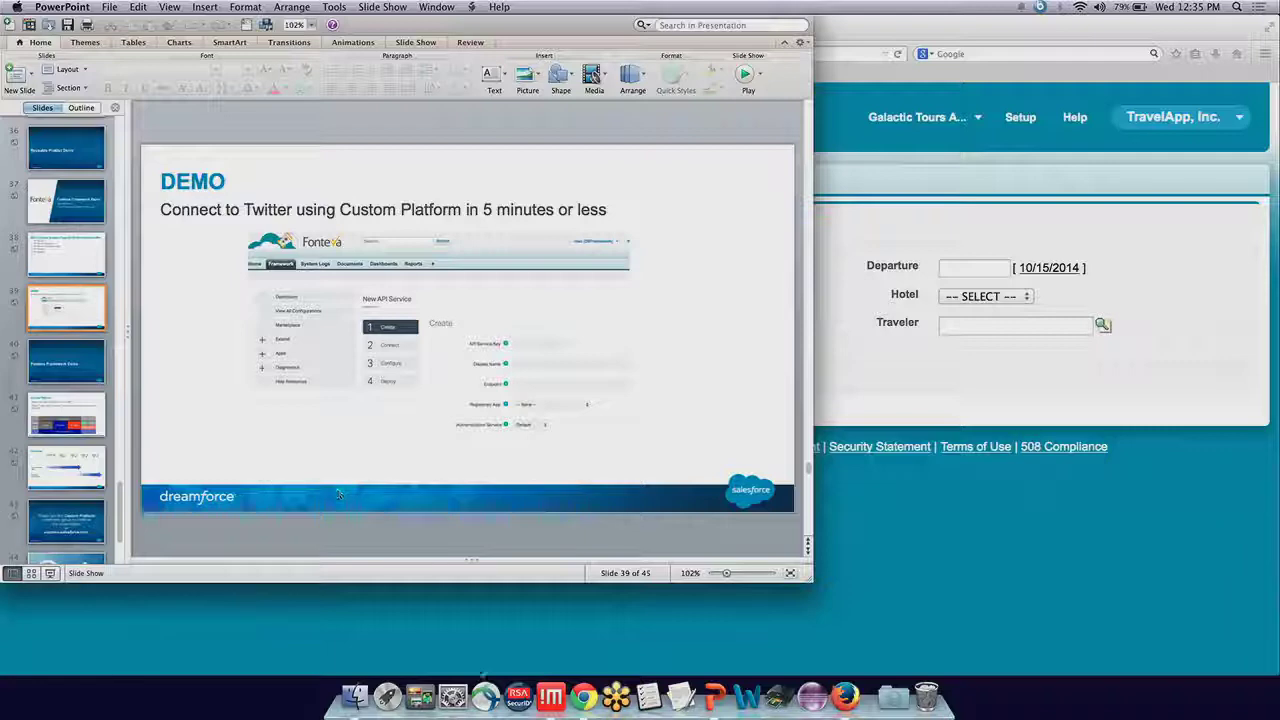
Switch to Chrome and show the Custom Objects setup list in a screen-filling window with the page magnified.
click(585, 702)
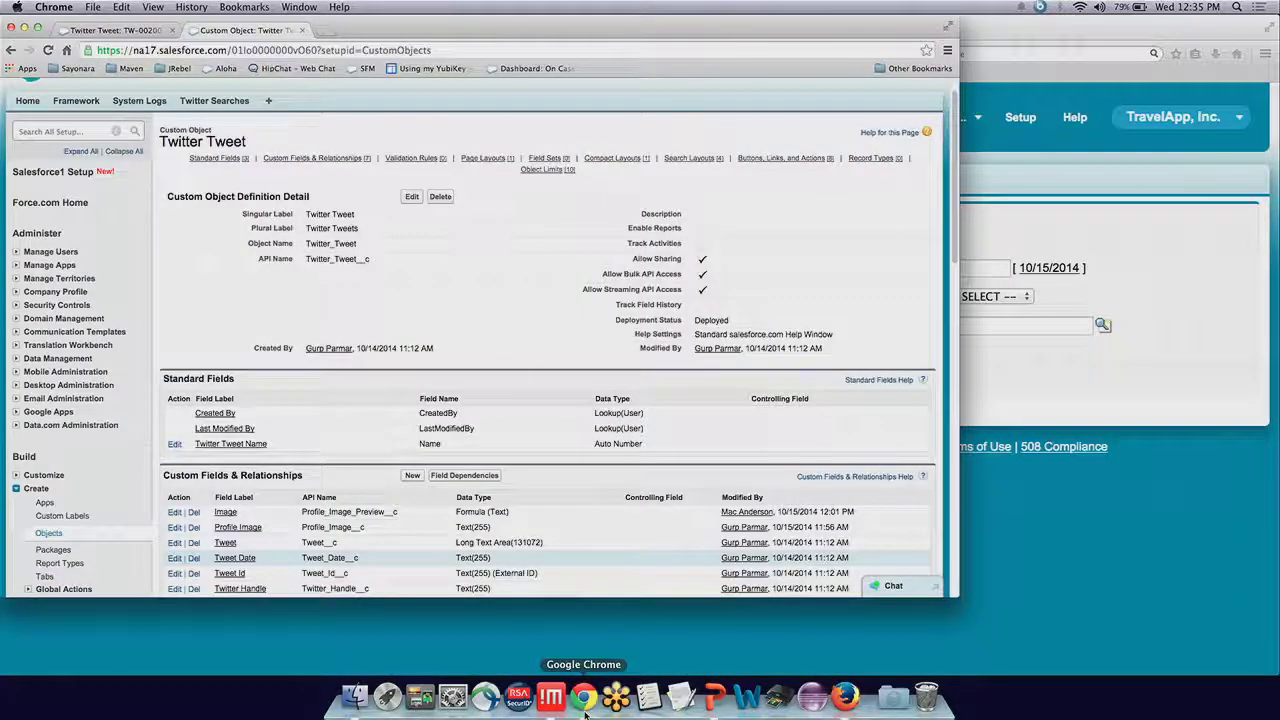
click(47, 535)
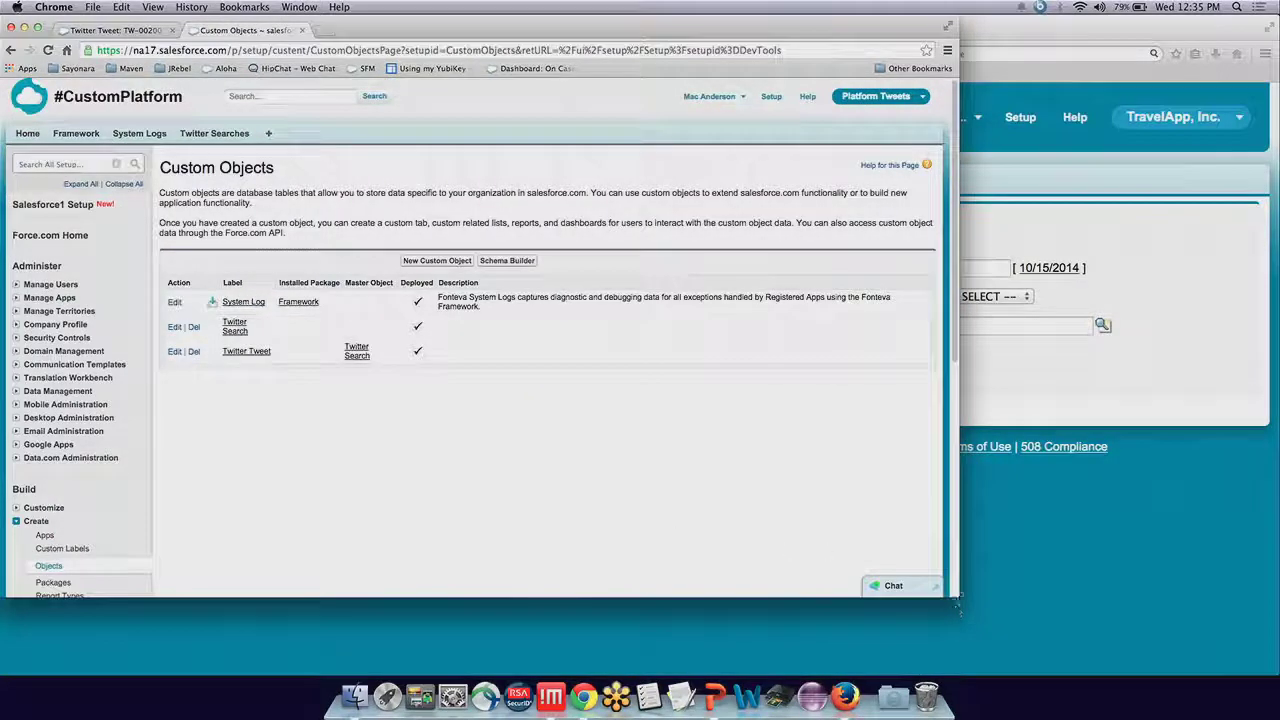
drag(955, 592, 1260, 676)
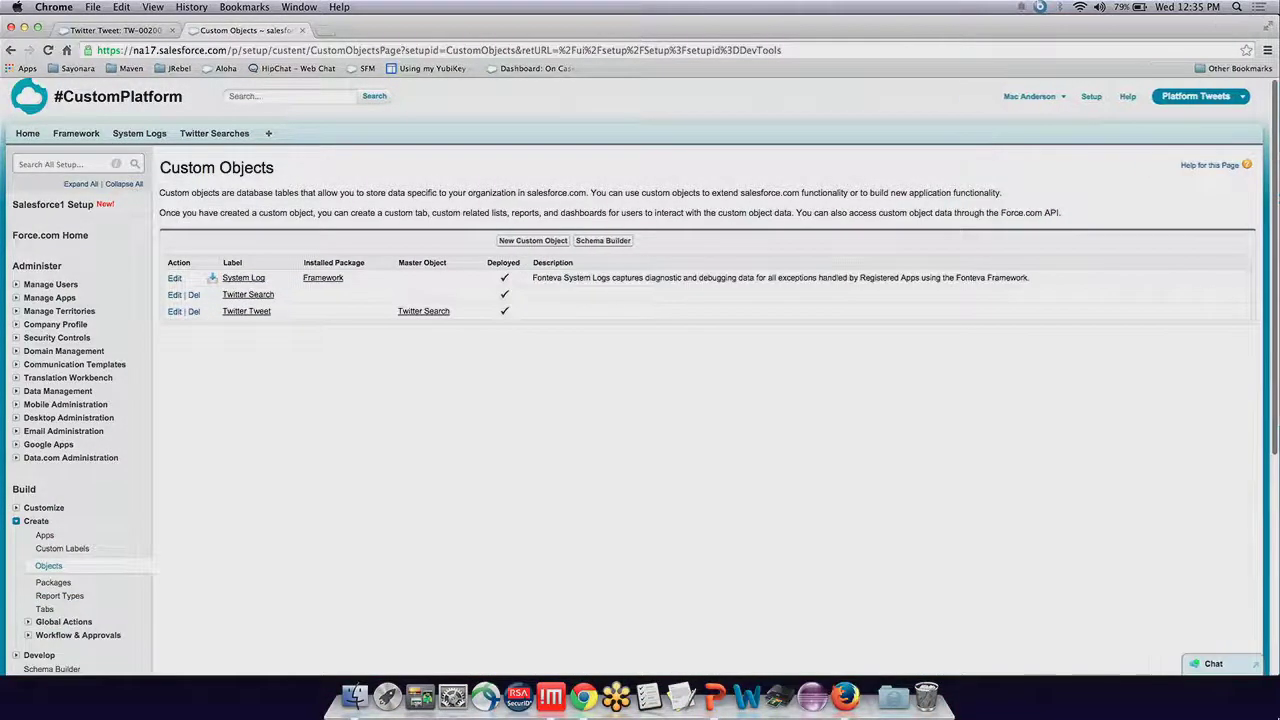
key(super+equal)
key(super+equal)
key(super+equal)
key(super+equal)
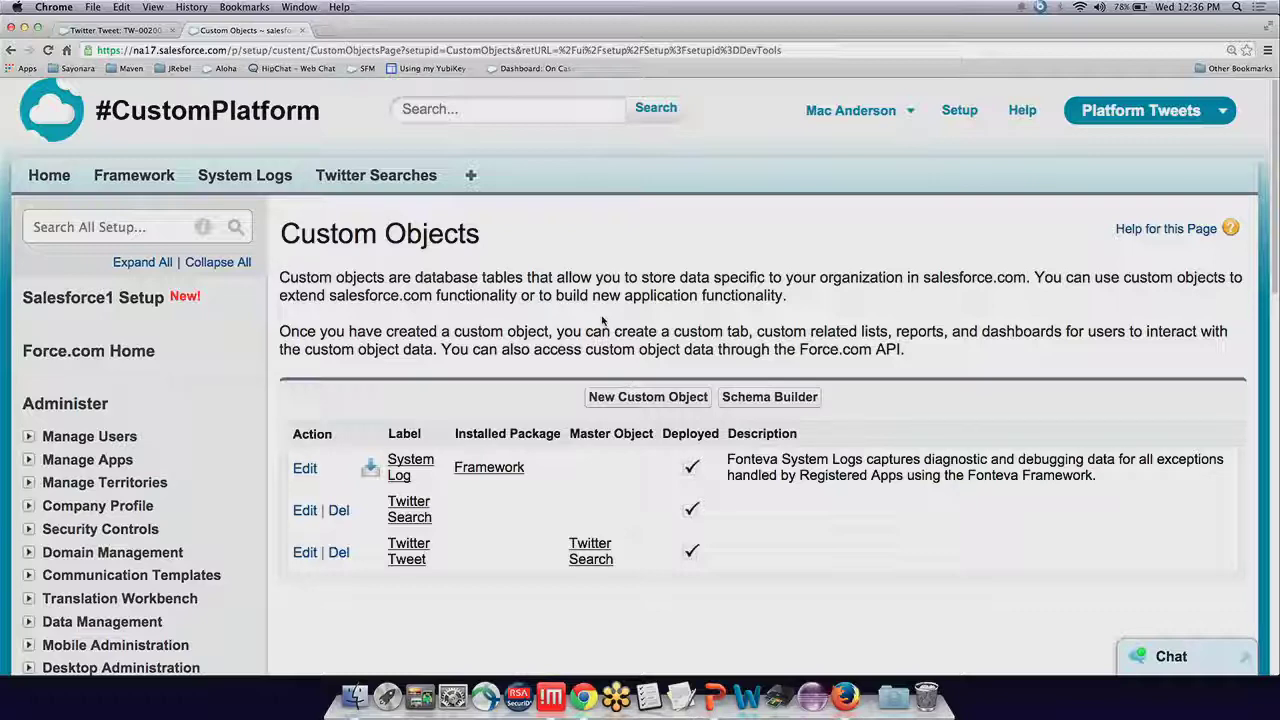
Open the Twitter Search custom object and review its definition, standard fields and custom fields.
click(409, 510)
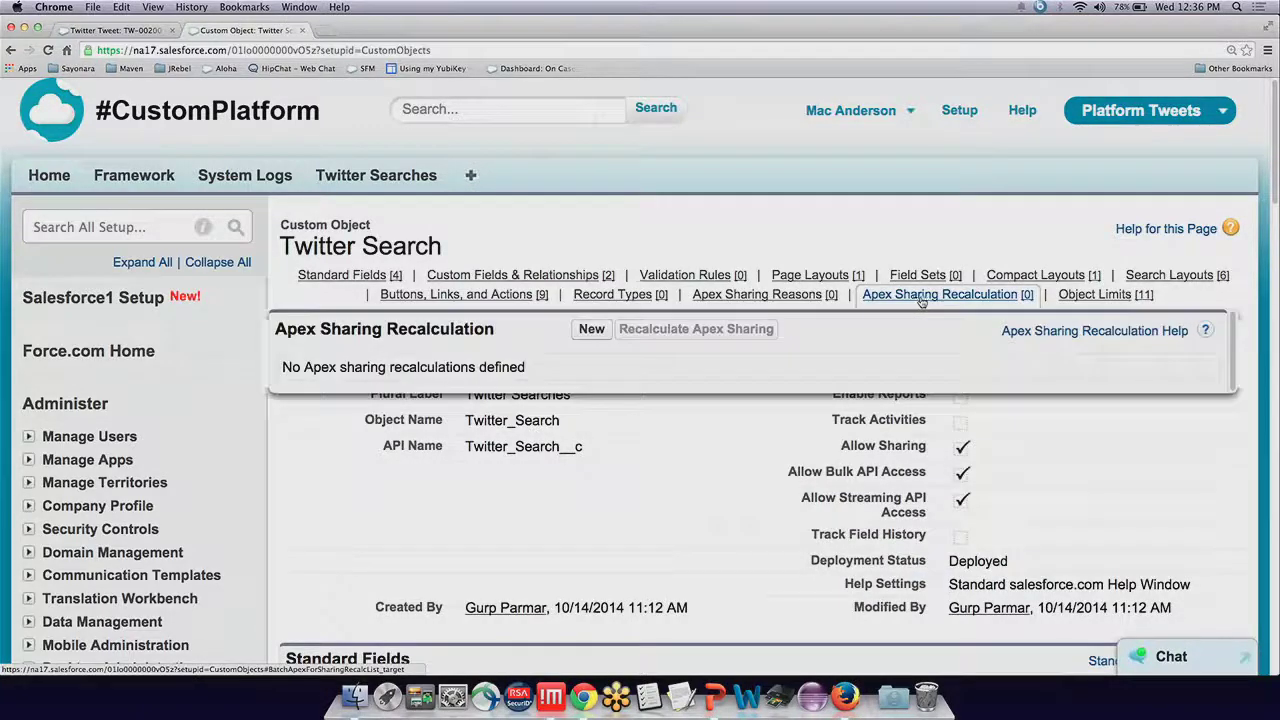
scroll(1044, 408, down, 2)
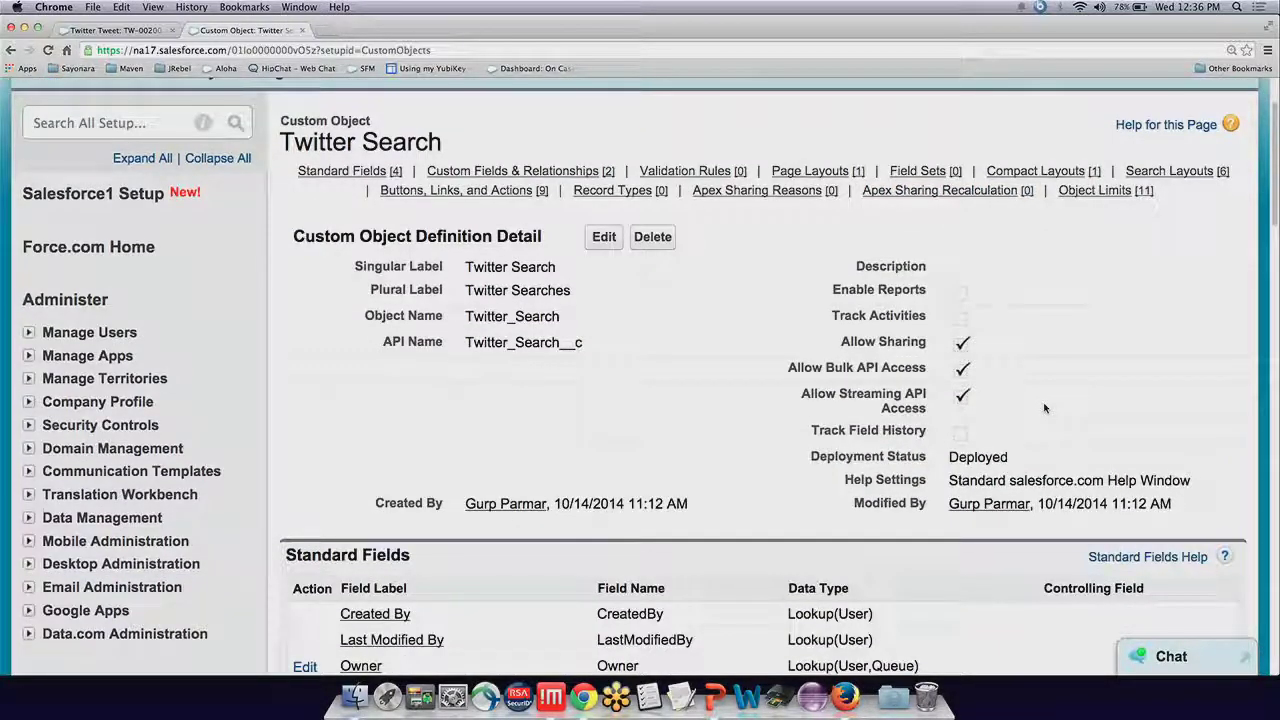
scroll(1044, 408, down, 7)
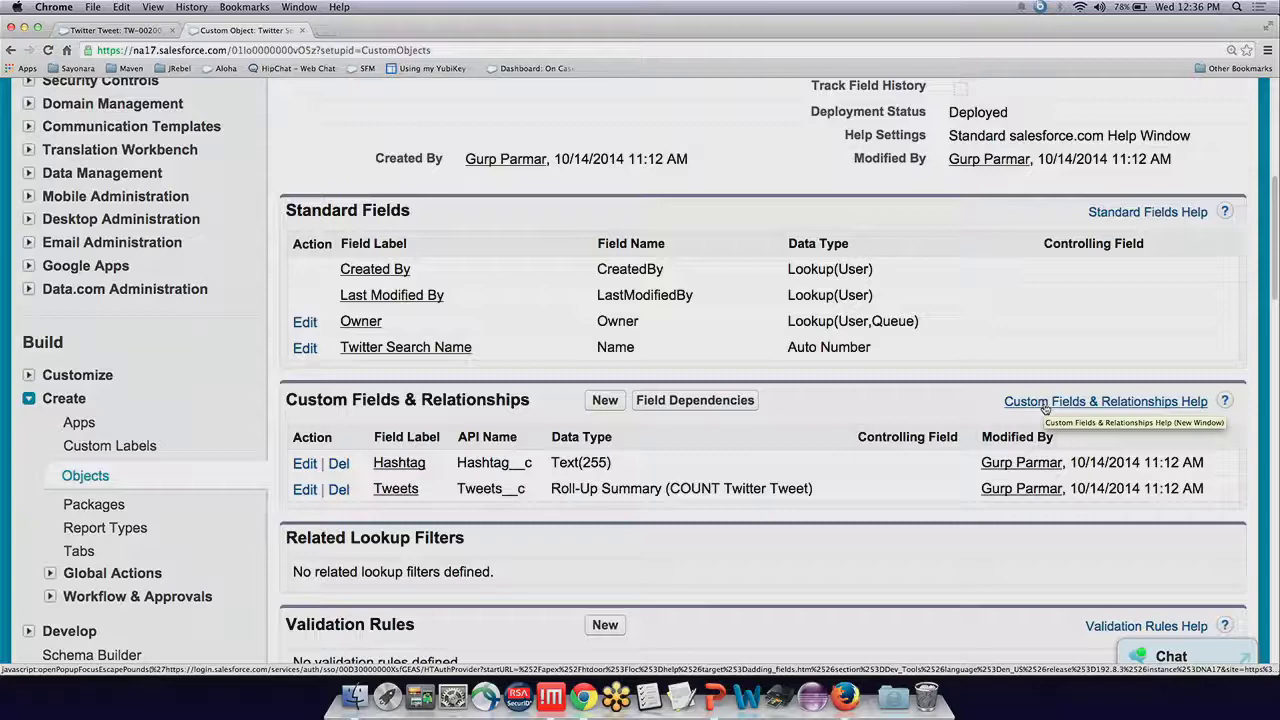
scroll(1044, 408, up, 3)
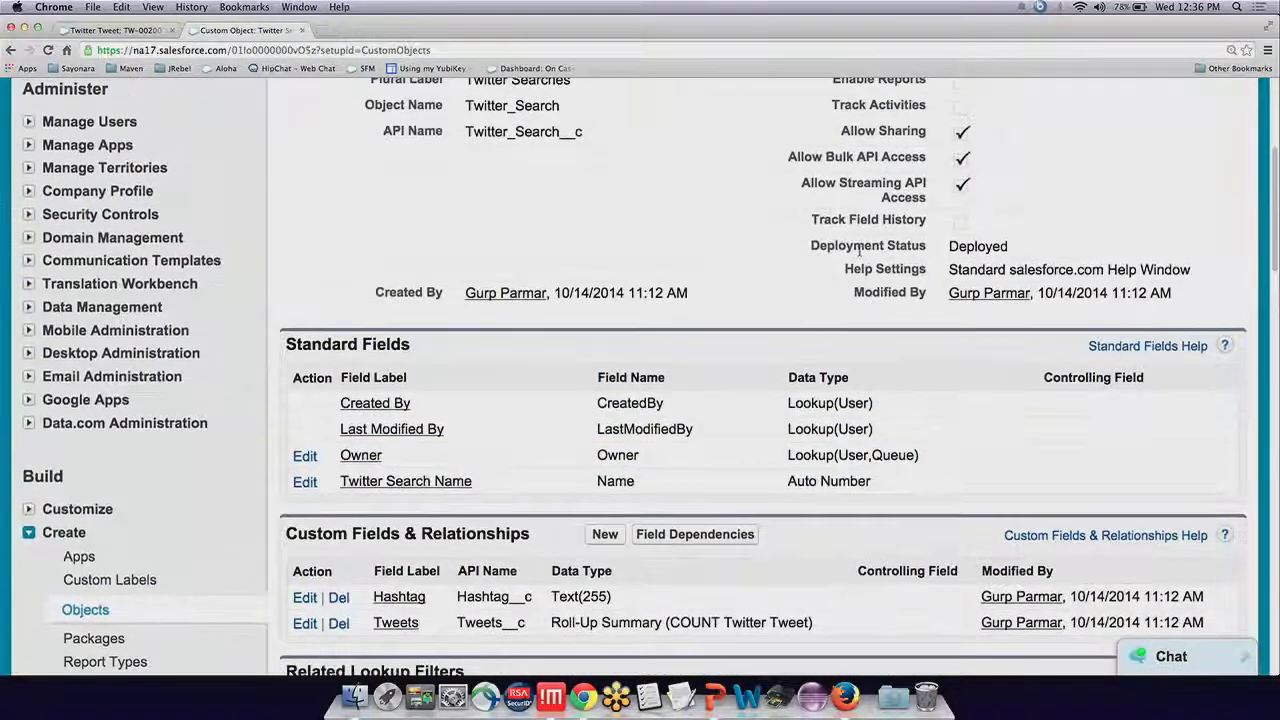
scroll(858, 250, up, 5)
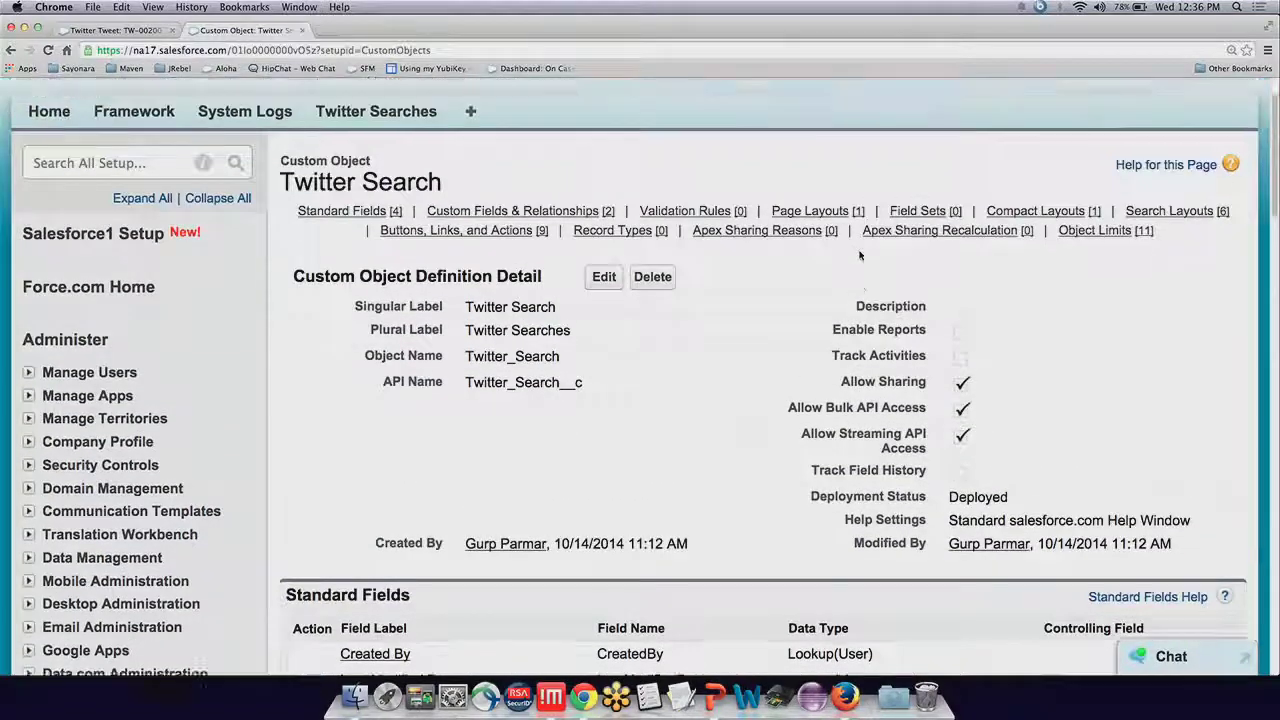
scroll(858, 256, up, 2)
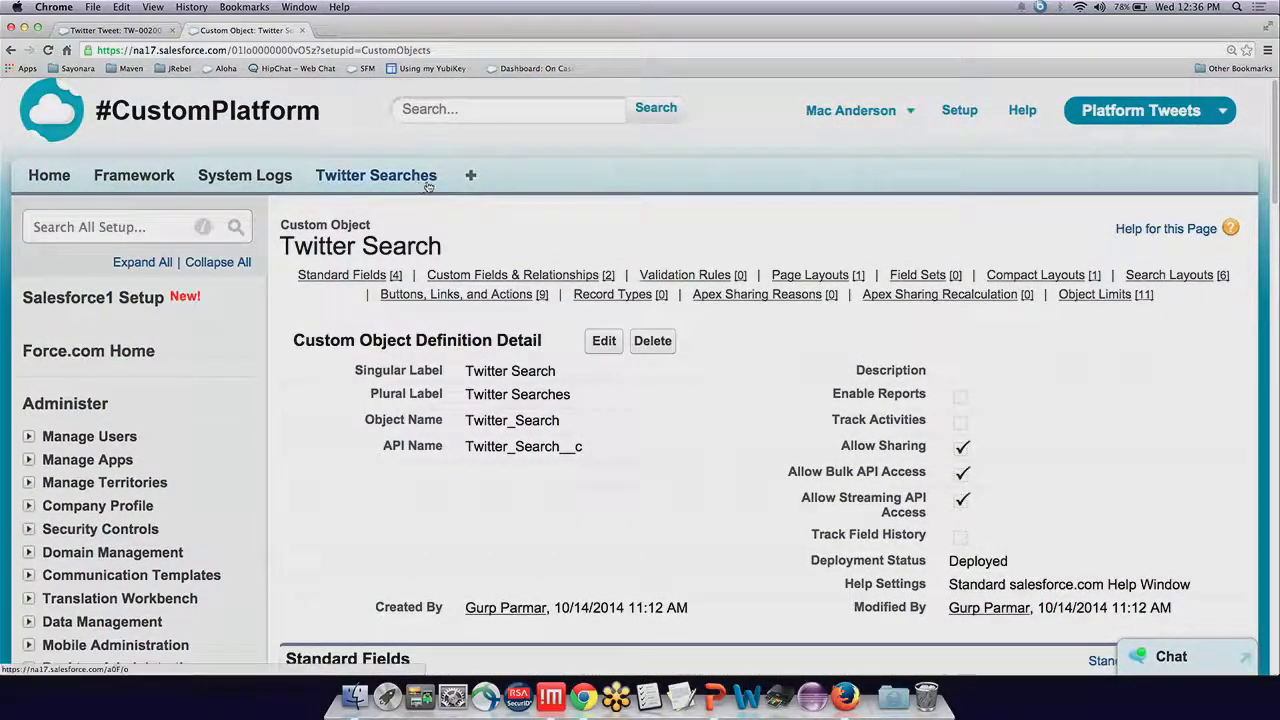
Return to the custom objects list, open Twitter Tweet and examine its custom fields and relationships.
scroll(320, 340, down, 8)
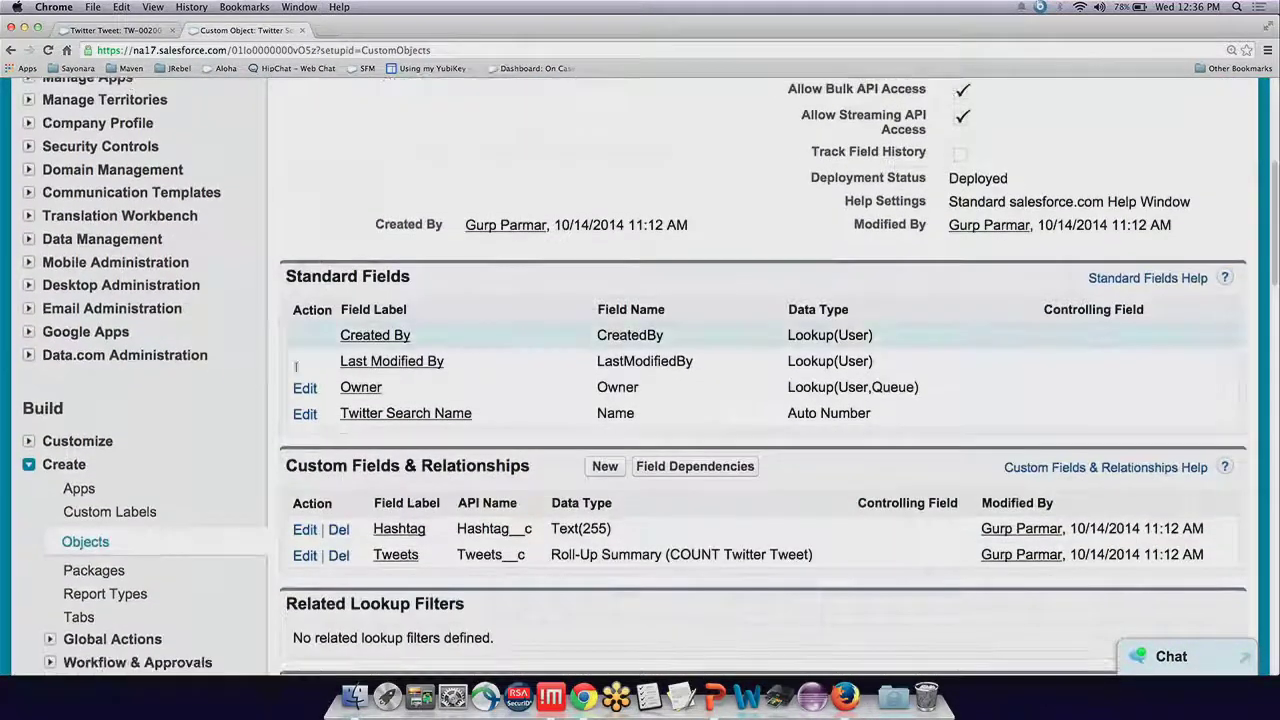
click(85, 541)
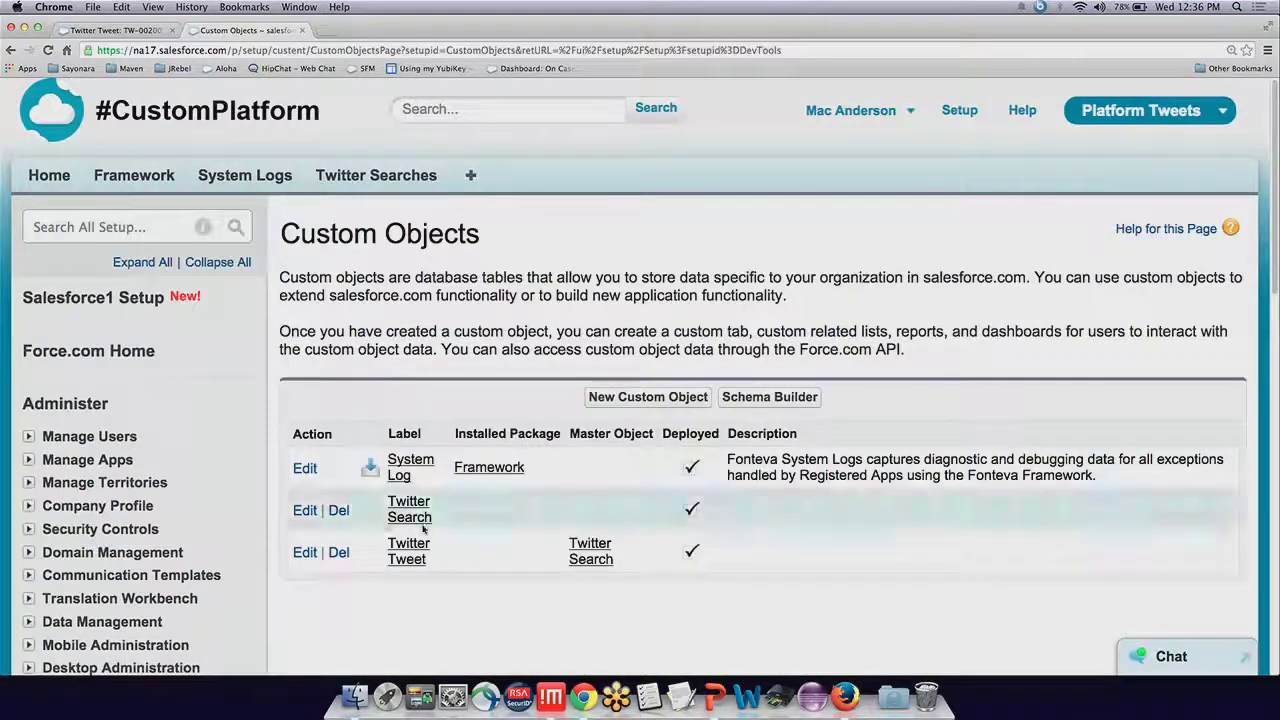
click(408, 552)
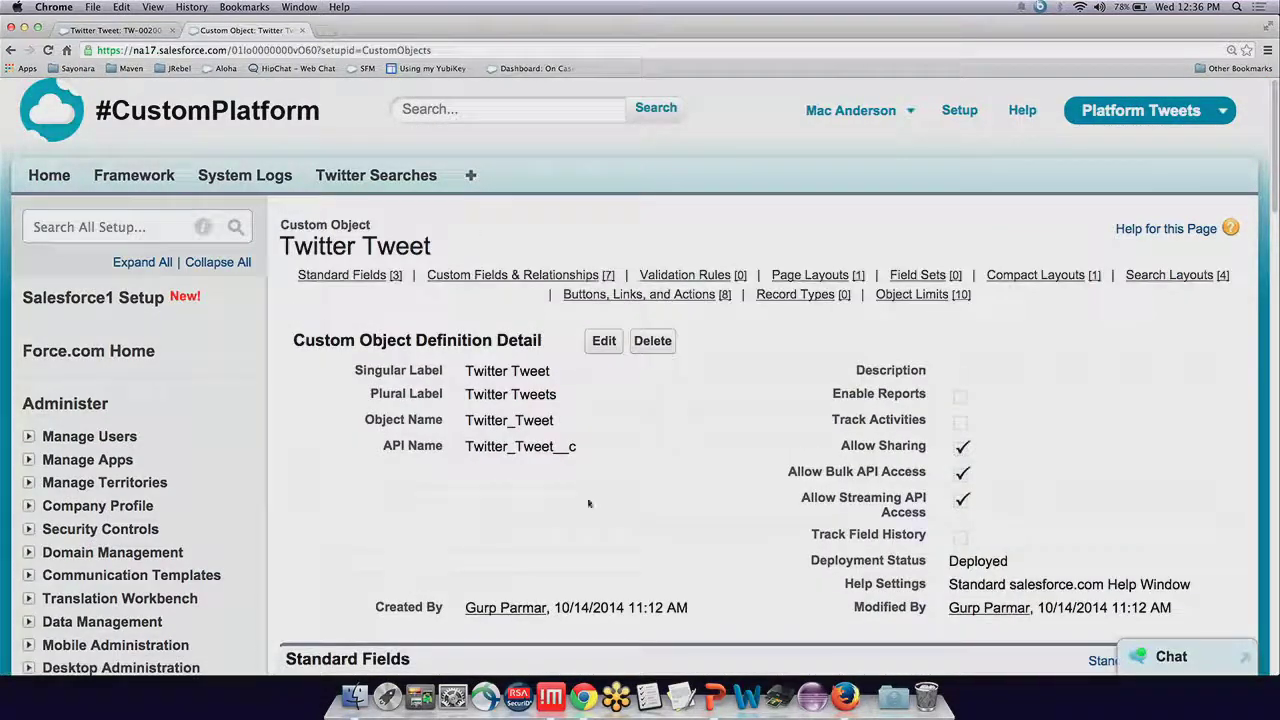
scroll(640, 500, down, 8)
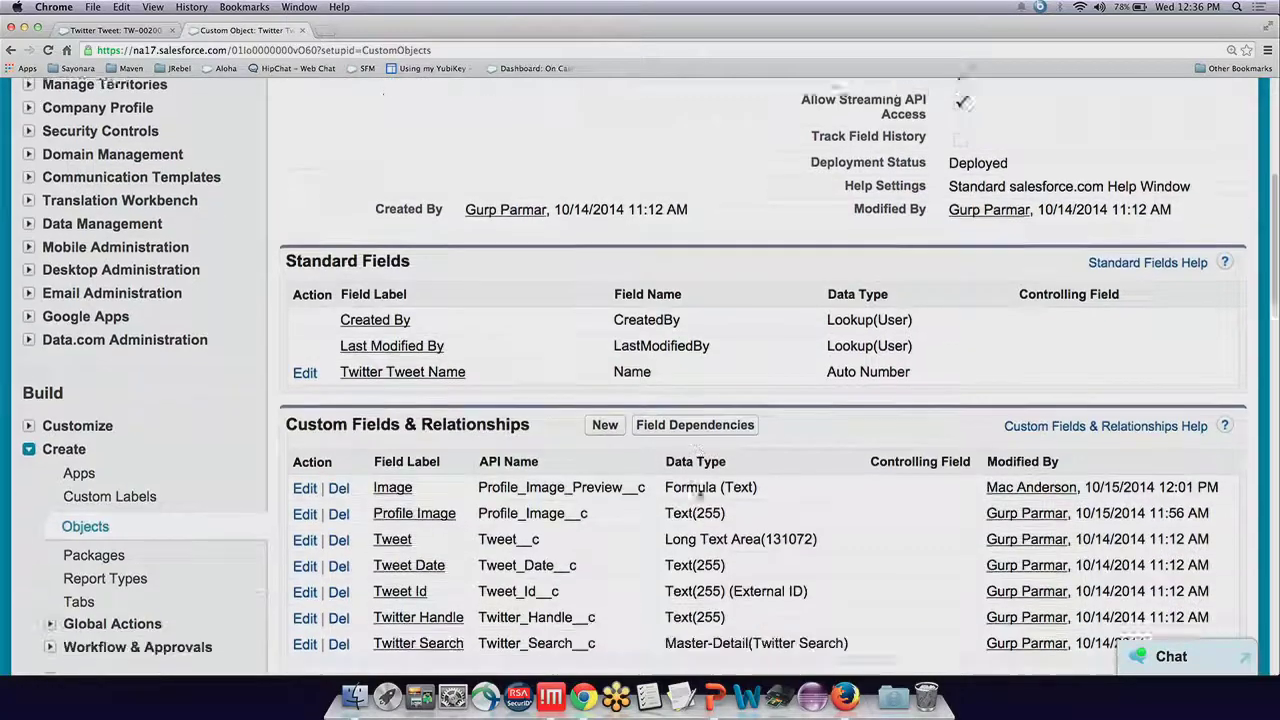
scroll(697, 488, up, 5)
scroll(697, 490, down, 7)
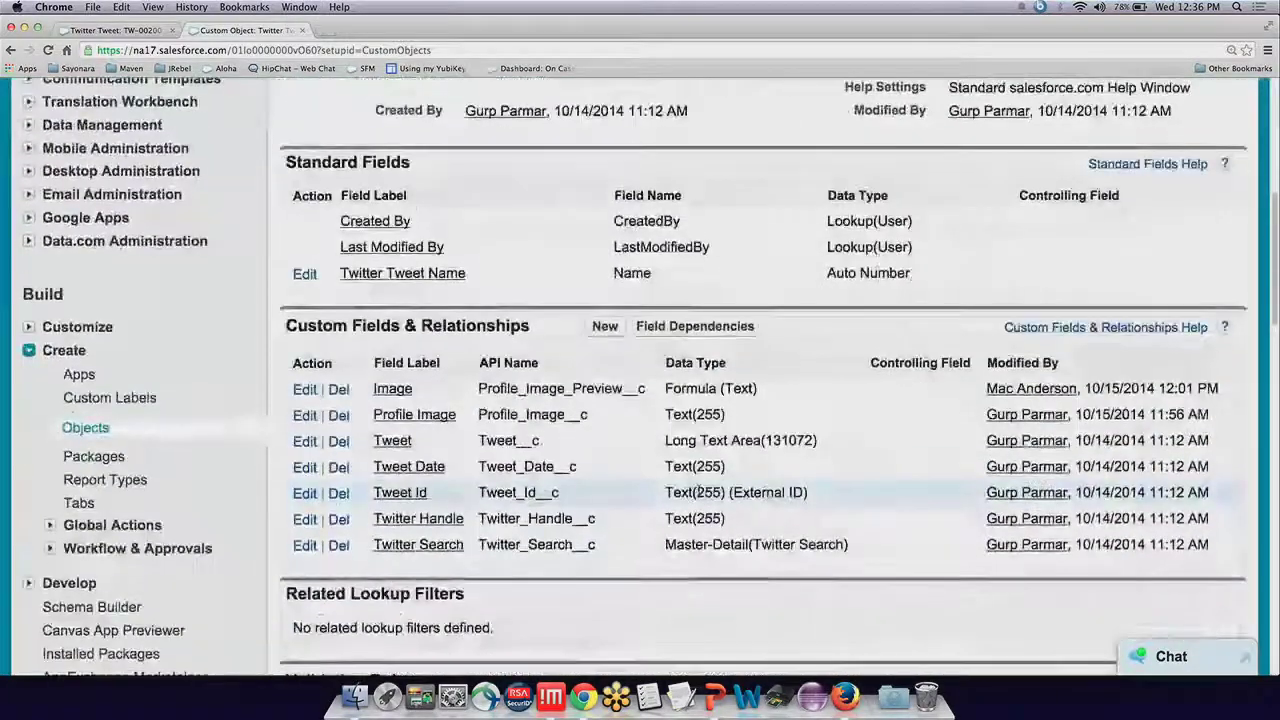
scroll(697, 489, down, 1)
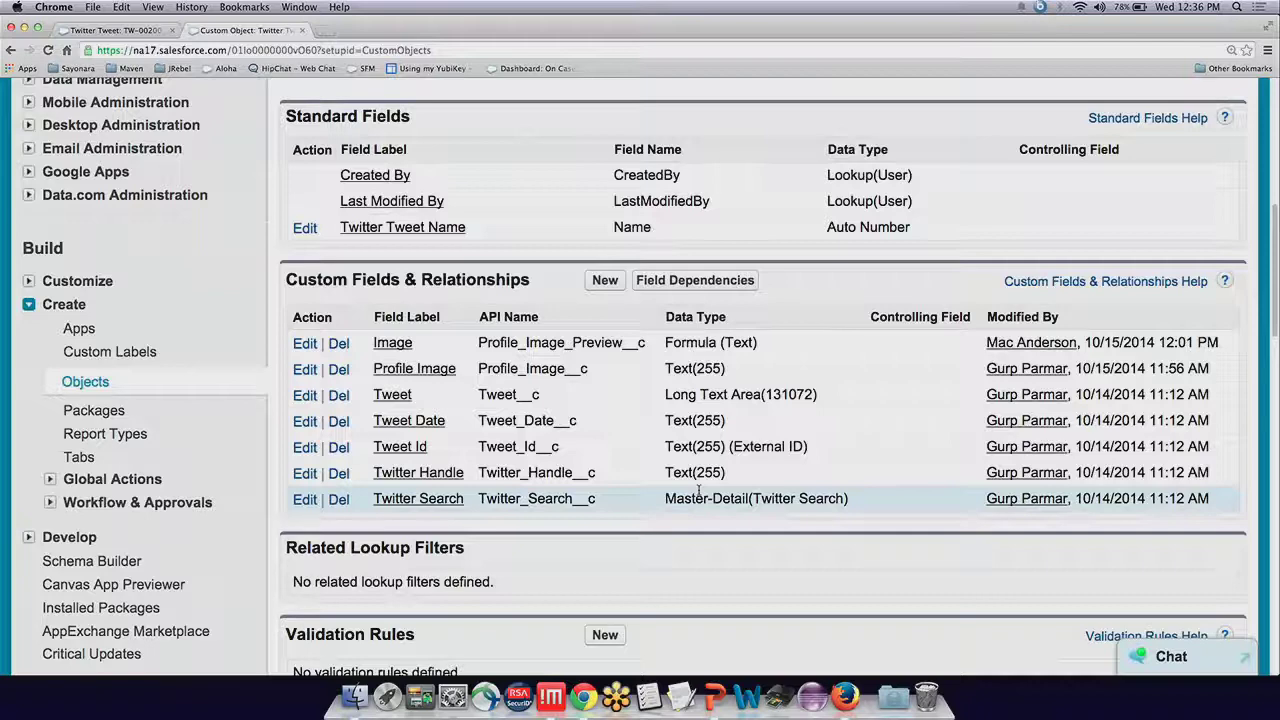
scroll(698, 490, up, 10)
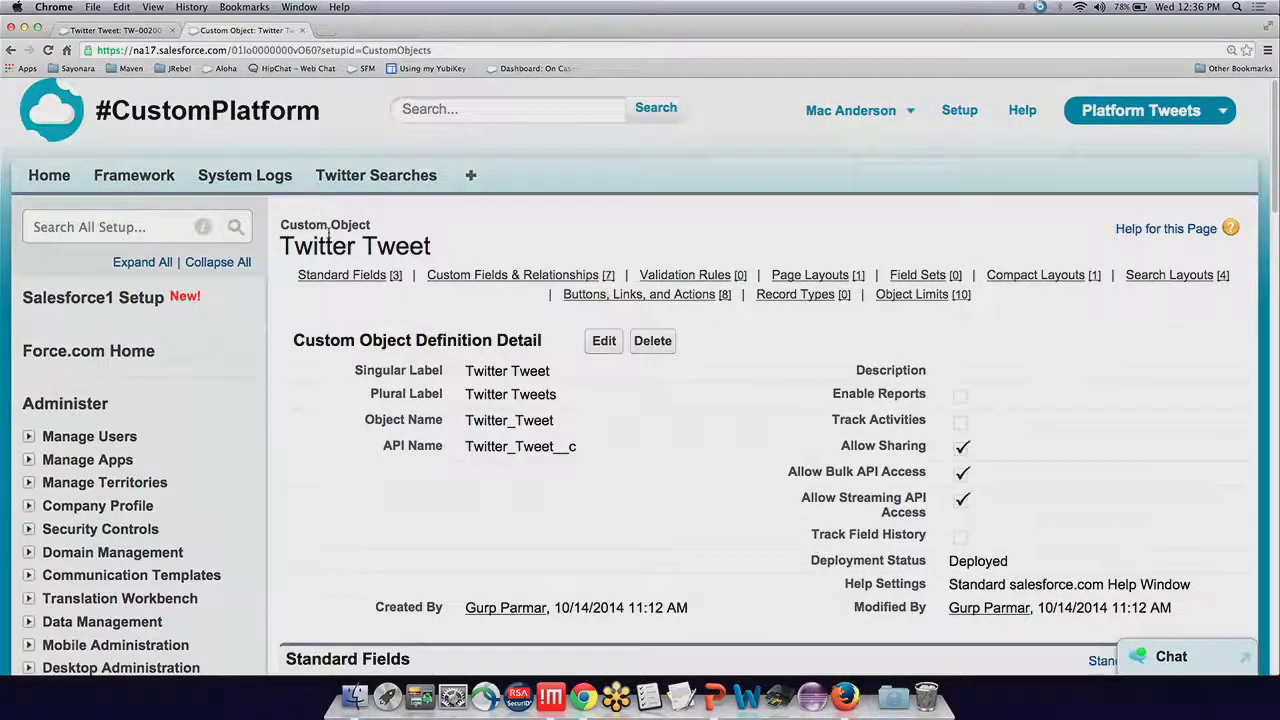
Open the Framework admin dashboard and magnify the page to 150%.
click(117, 177)
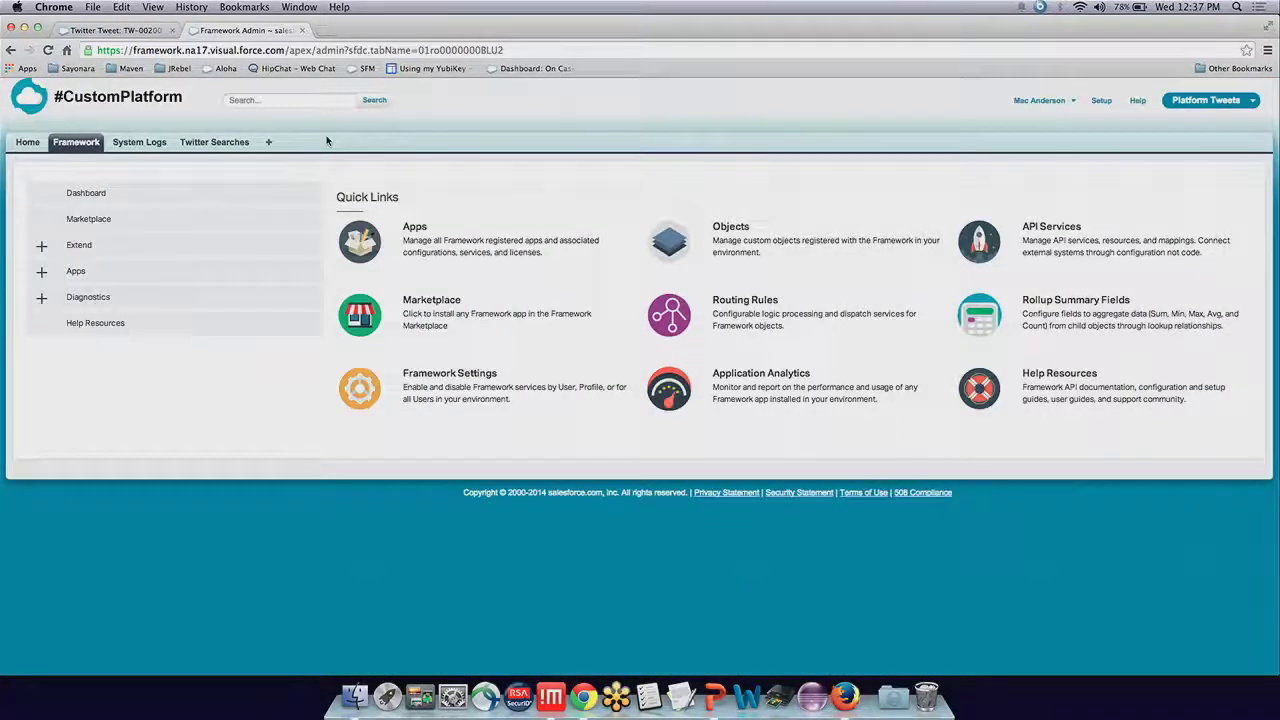
key(super+equal)
key(super+equal)
key(super+equal)
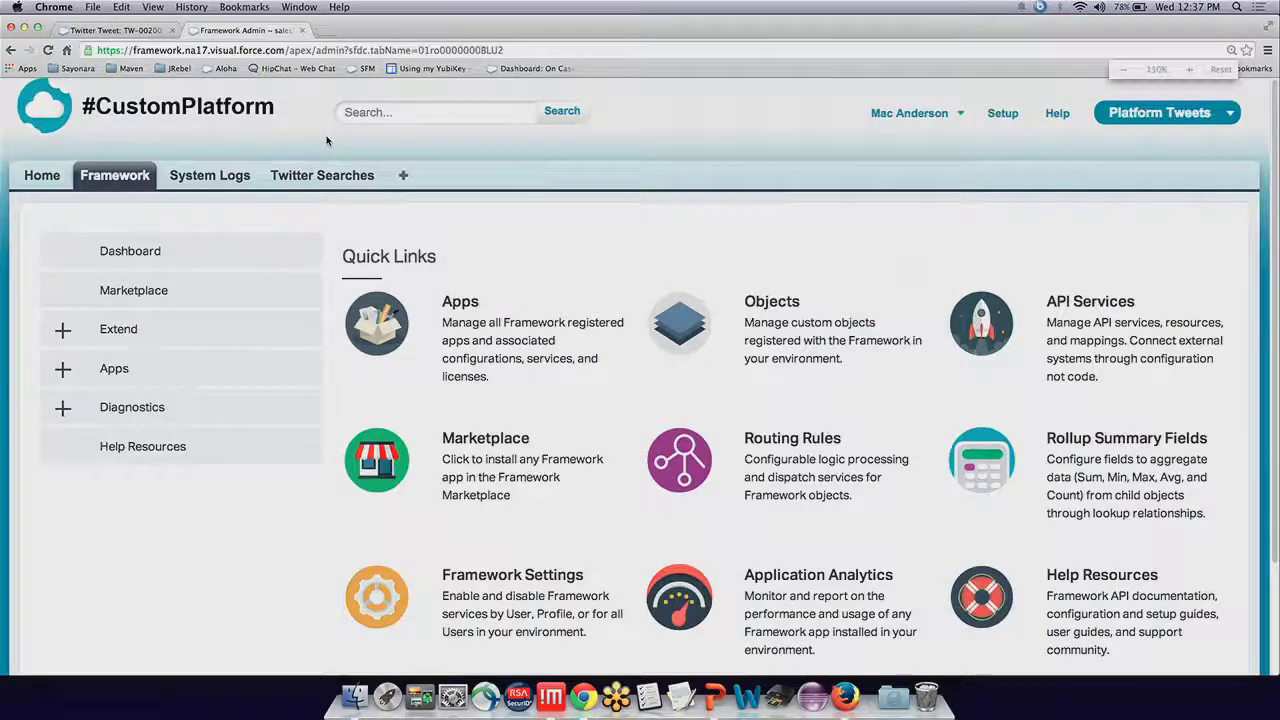
key(super+minus)
key(super+equal)
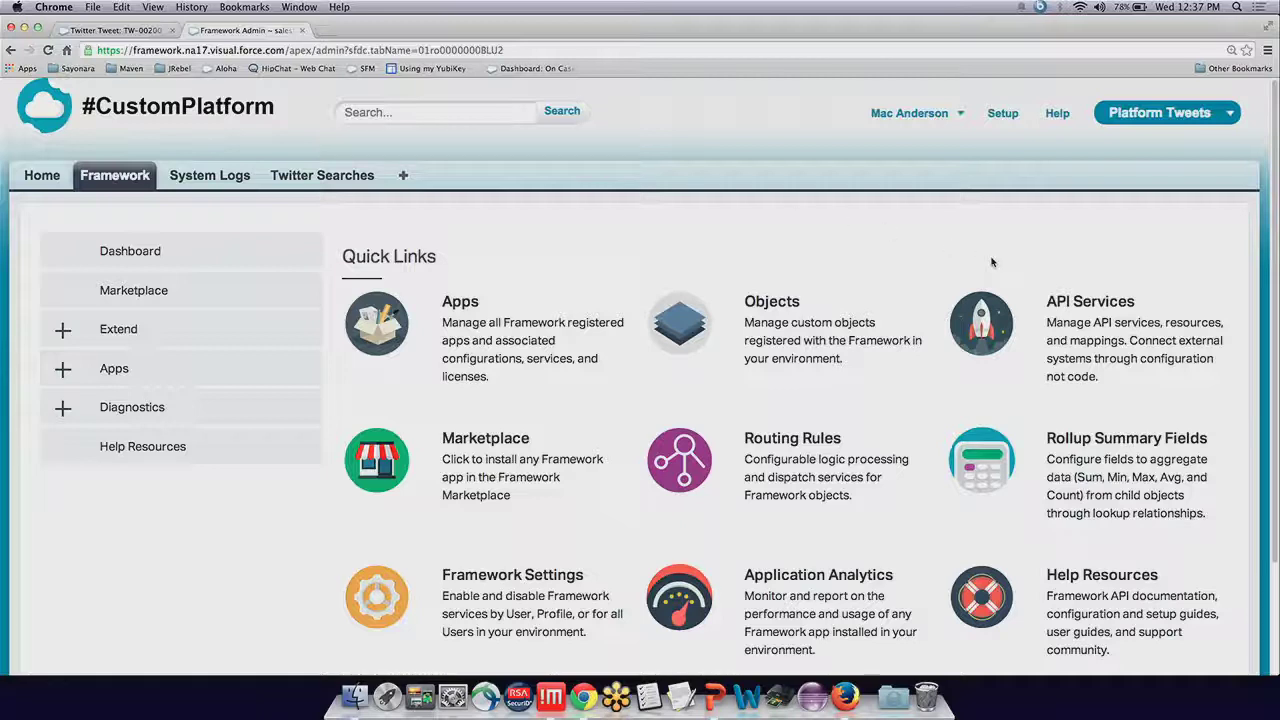
Open the Twitter API service from API Services and review its details, service connections and API resources.
click(981, 328)
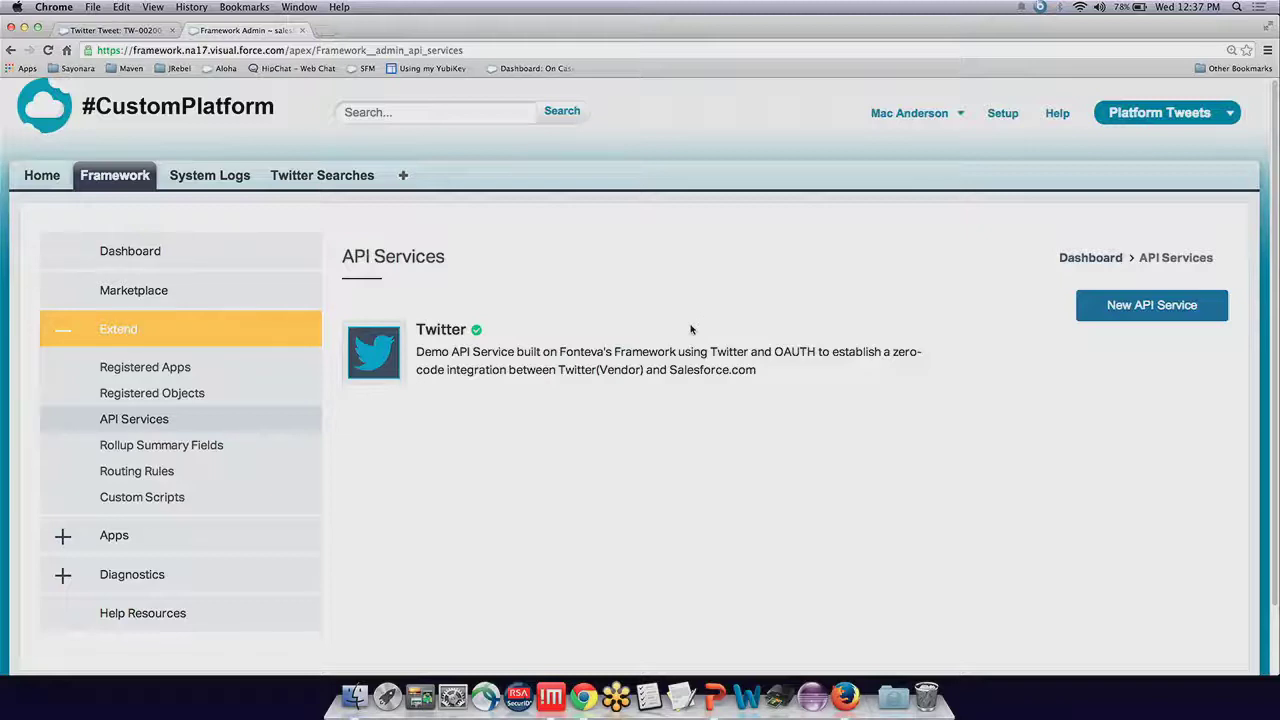
click(393, 354)
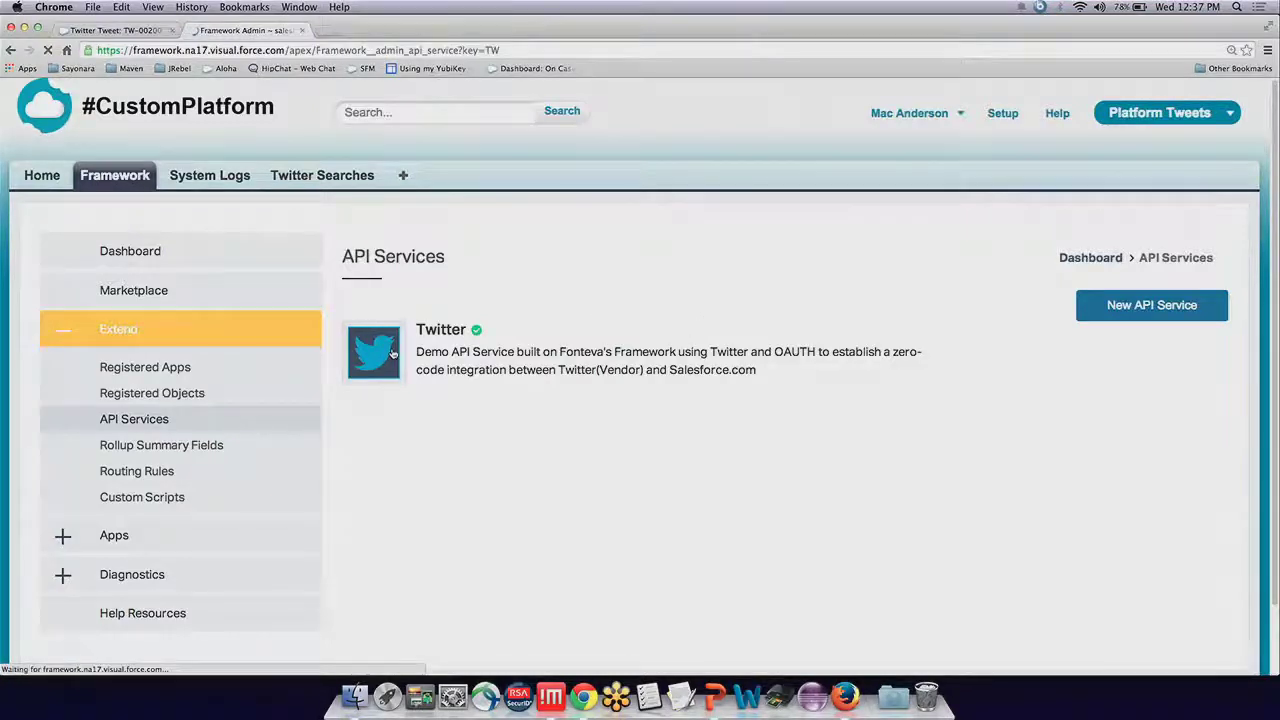
scroll(600, 340, down, 1)
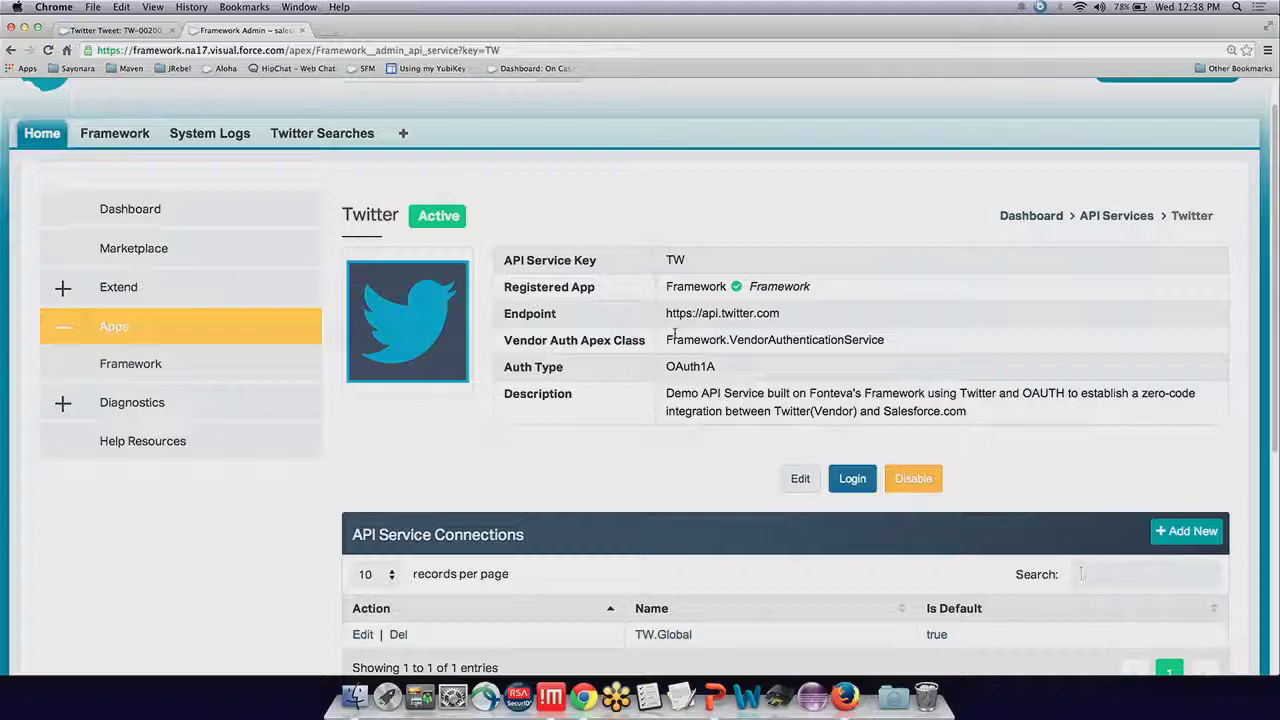
scroll(660, 345, down, 2)
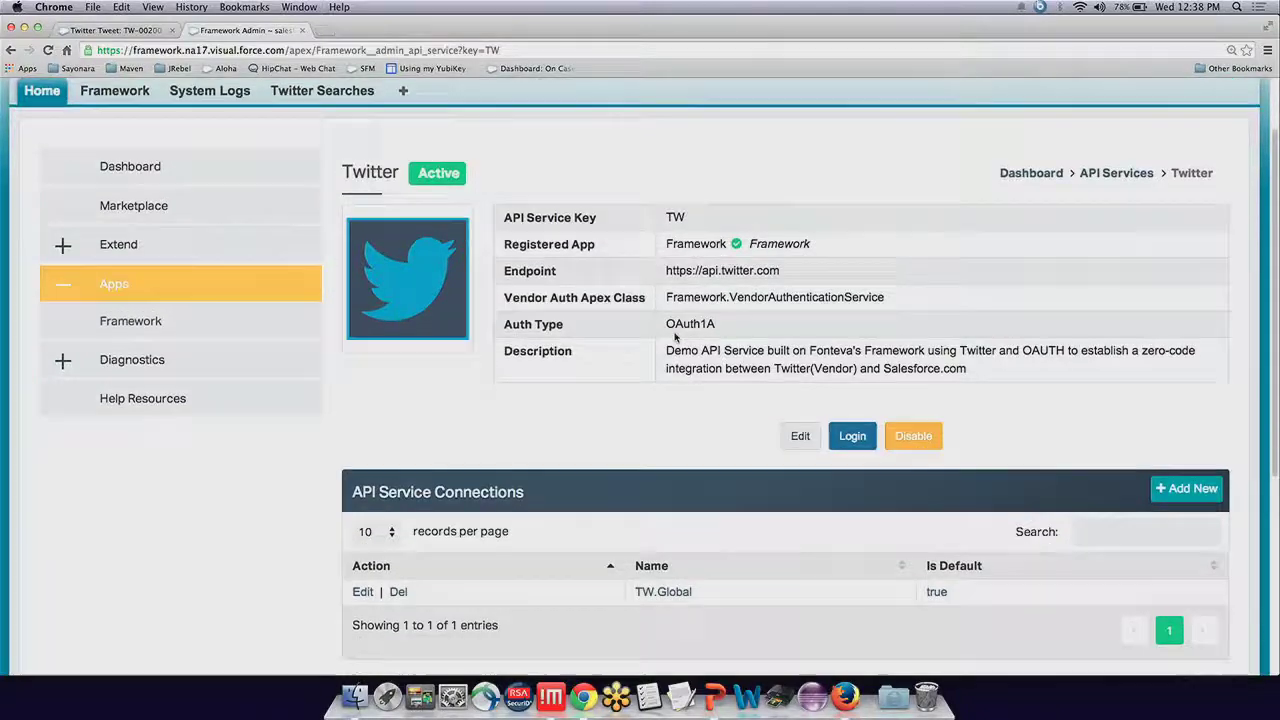
scroll(638, 360, down, 1)
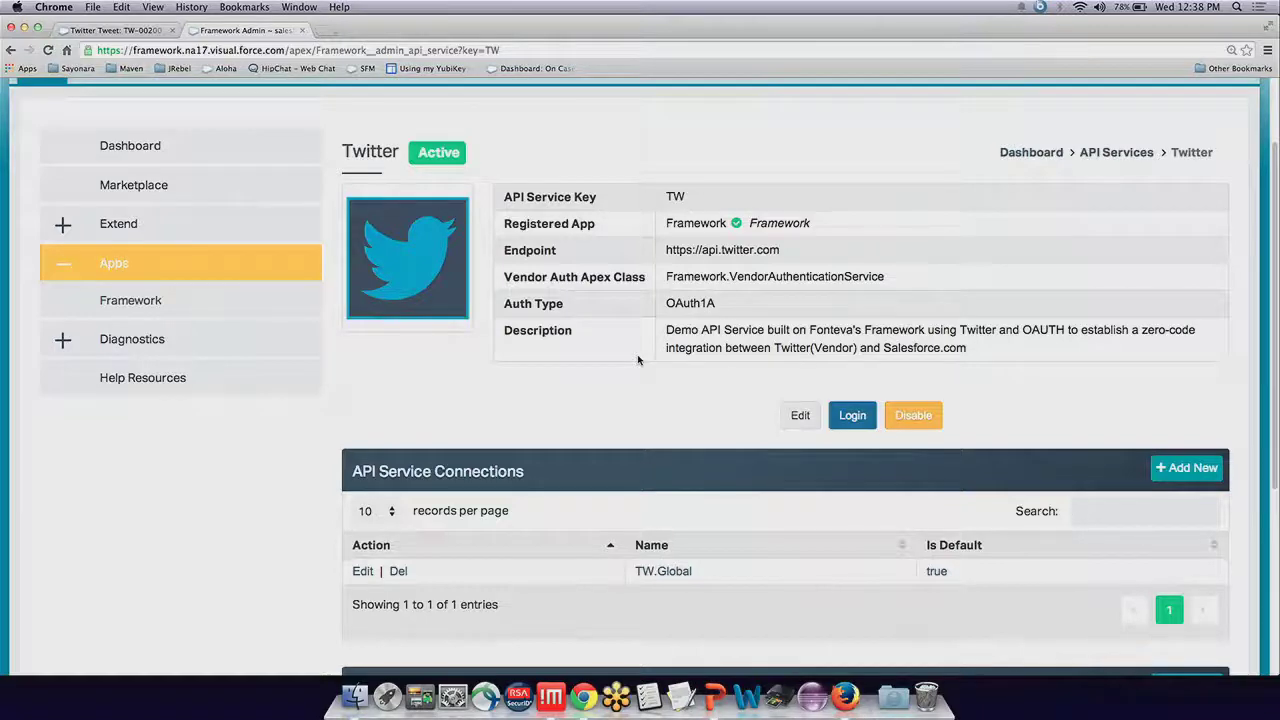
scroll(638, 360, down, 4)
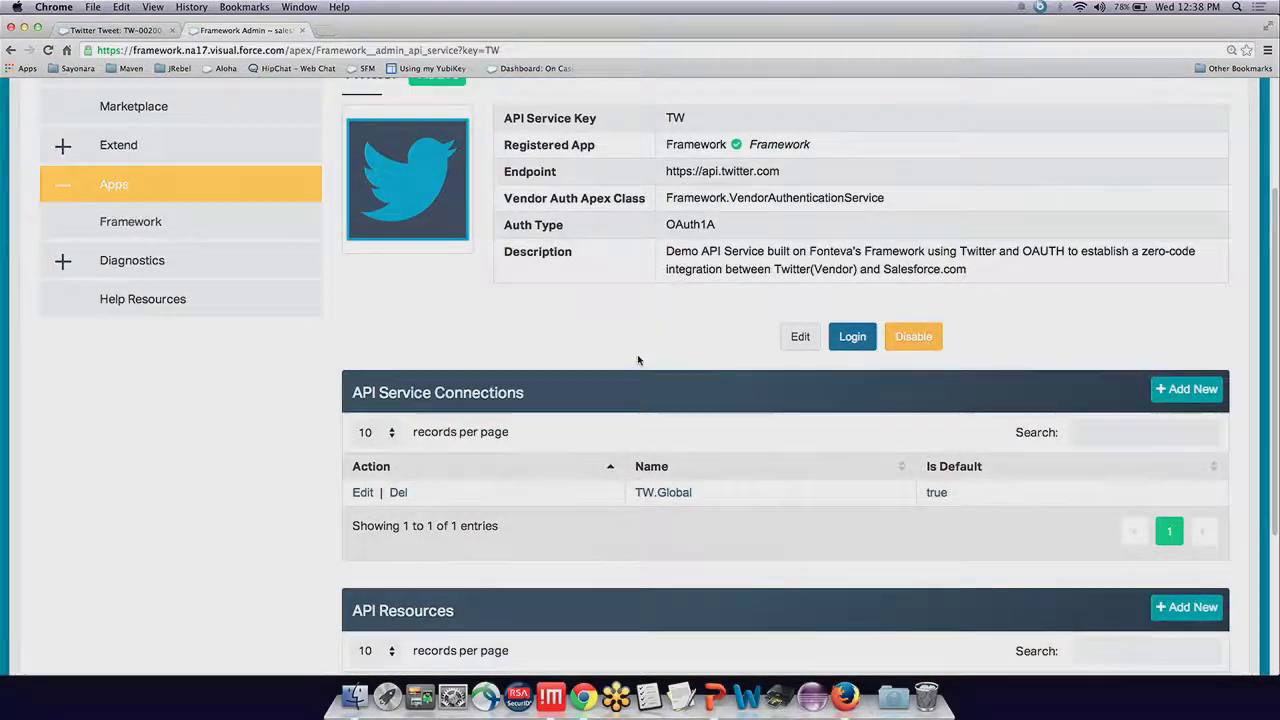
scroll(638, 360, down, 4)
scroll(638, 360, down, 3)
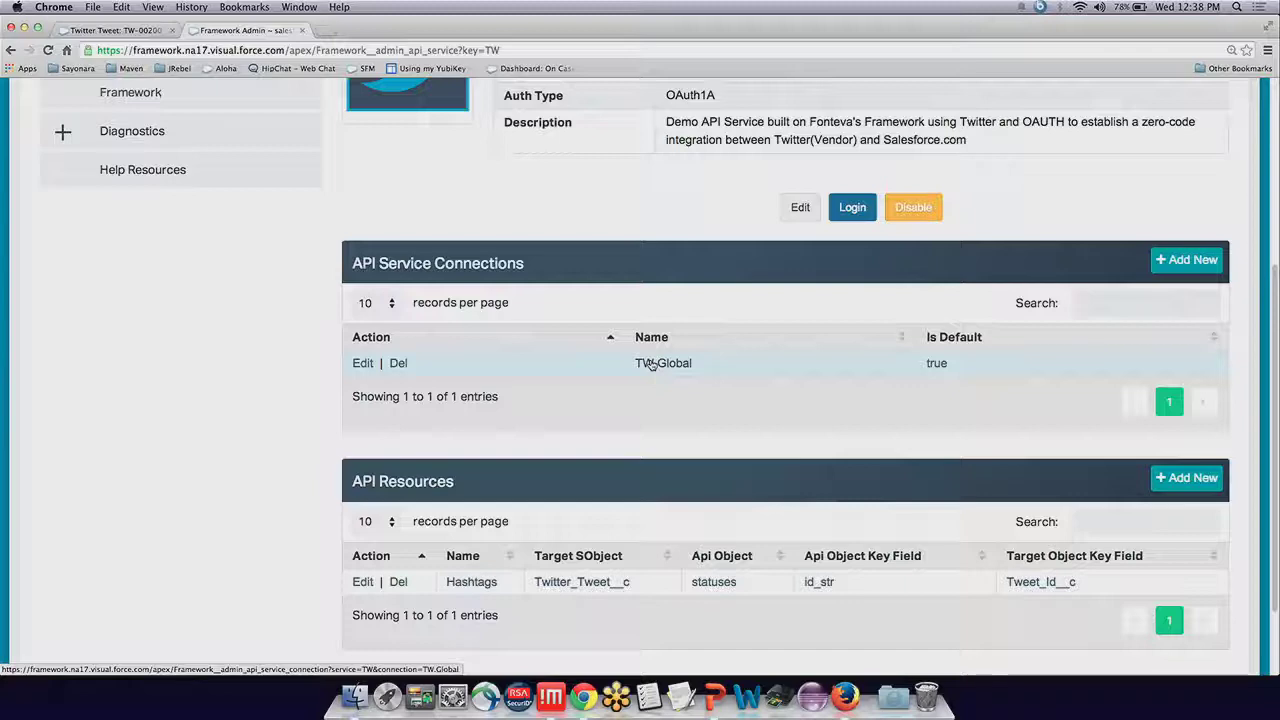
Open the TW.Global service connection and review its client credentials section and connection configs.
click(650, 364)
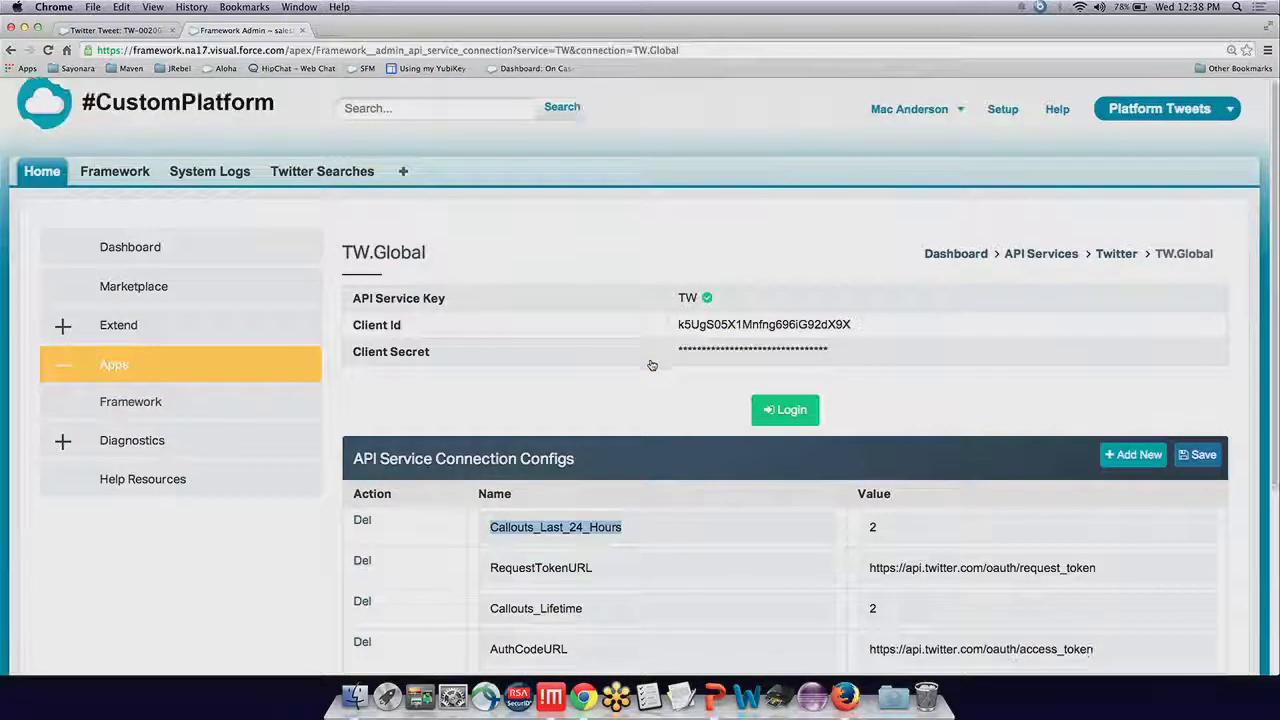
scroll(650, 364, down, 2)
scroll(1069, 340, down, 3)
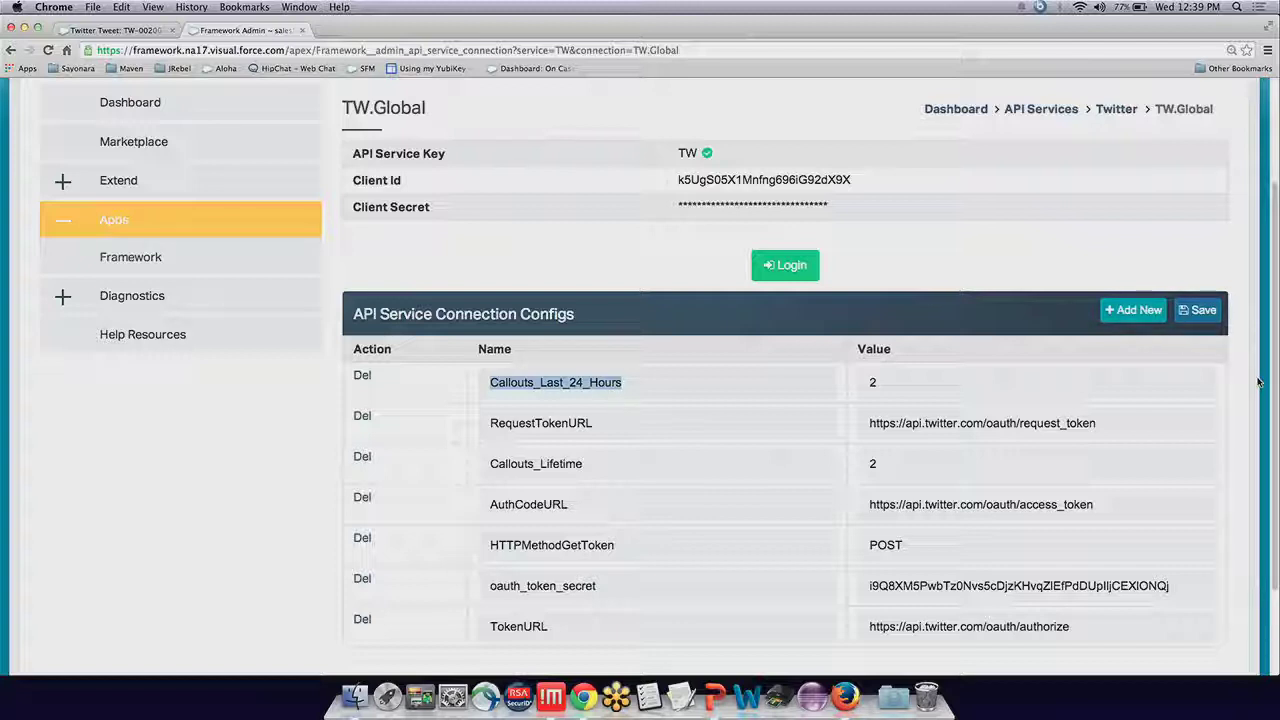
scroll(1258, 382, up, 3)
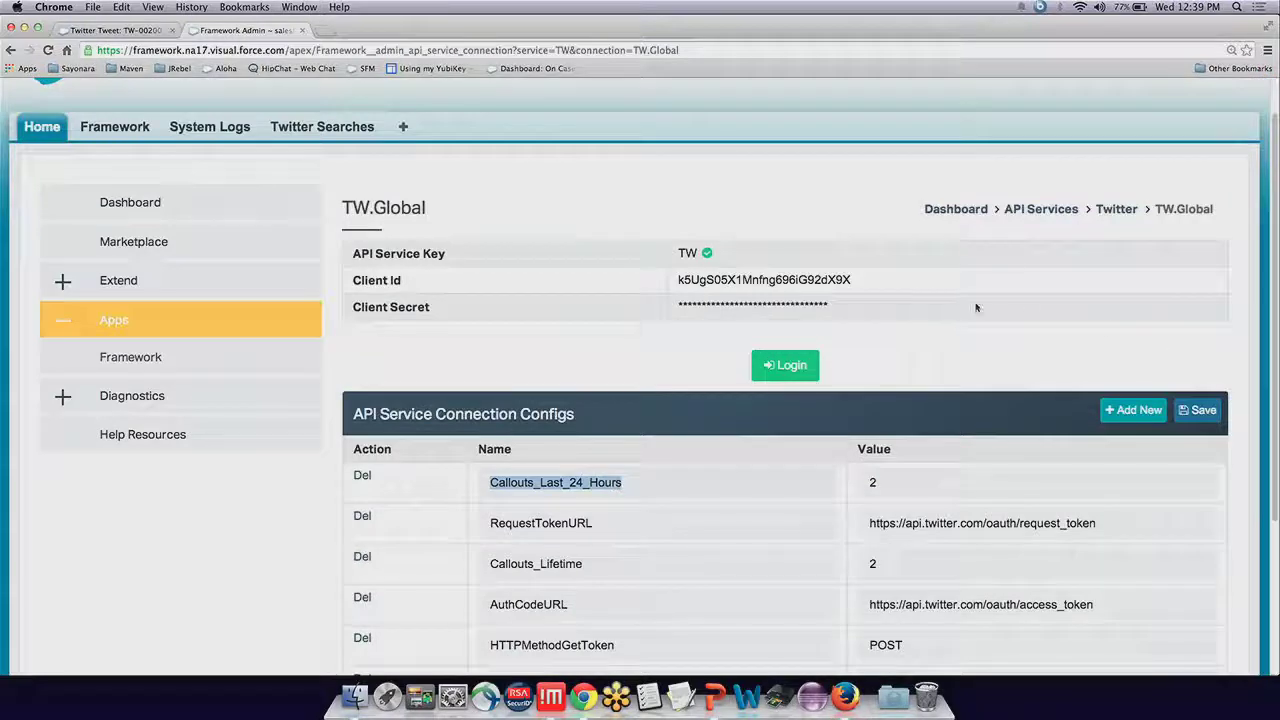
scroll(976, 308, down, 1)
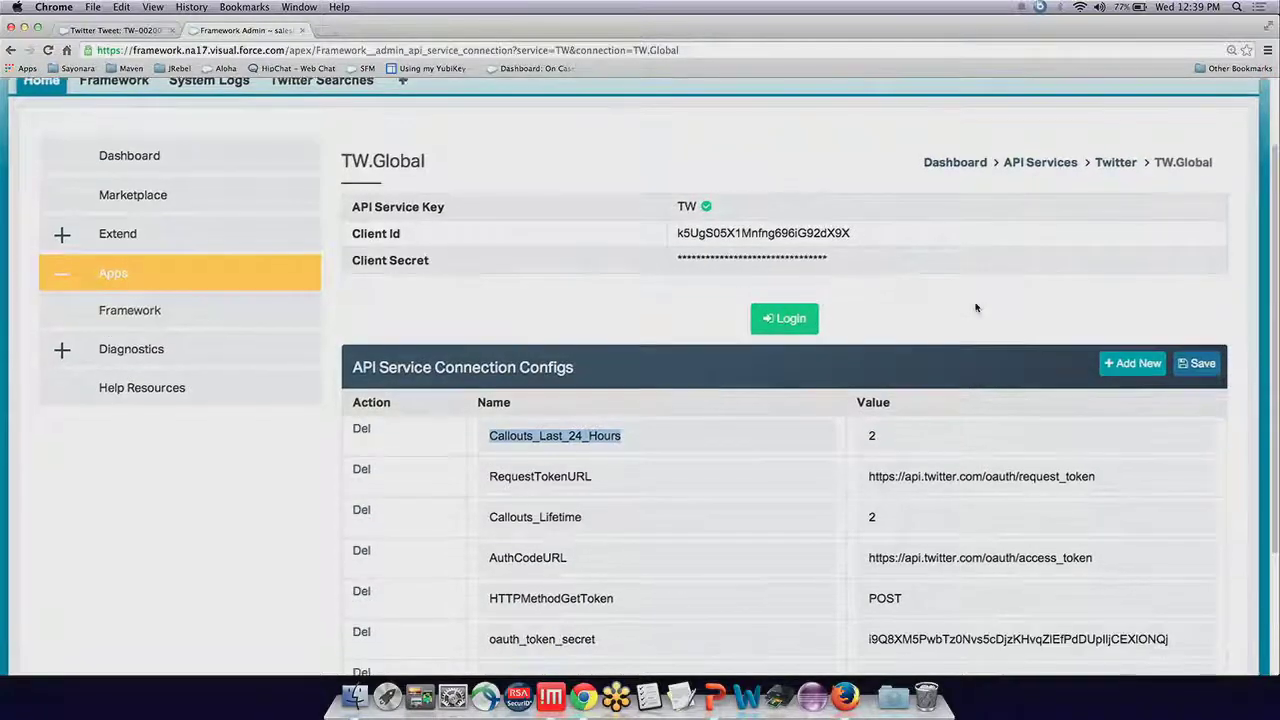
Start the login for the TW.Global connection and authorize the Rocket Demo app with the Twitter account's username and password.
click(793, 319)
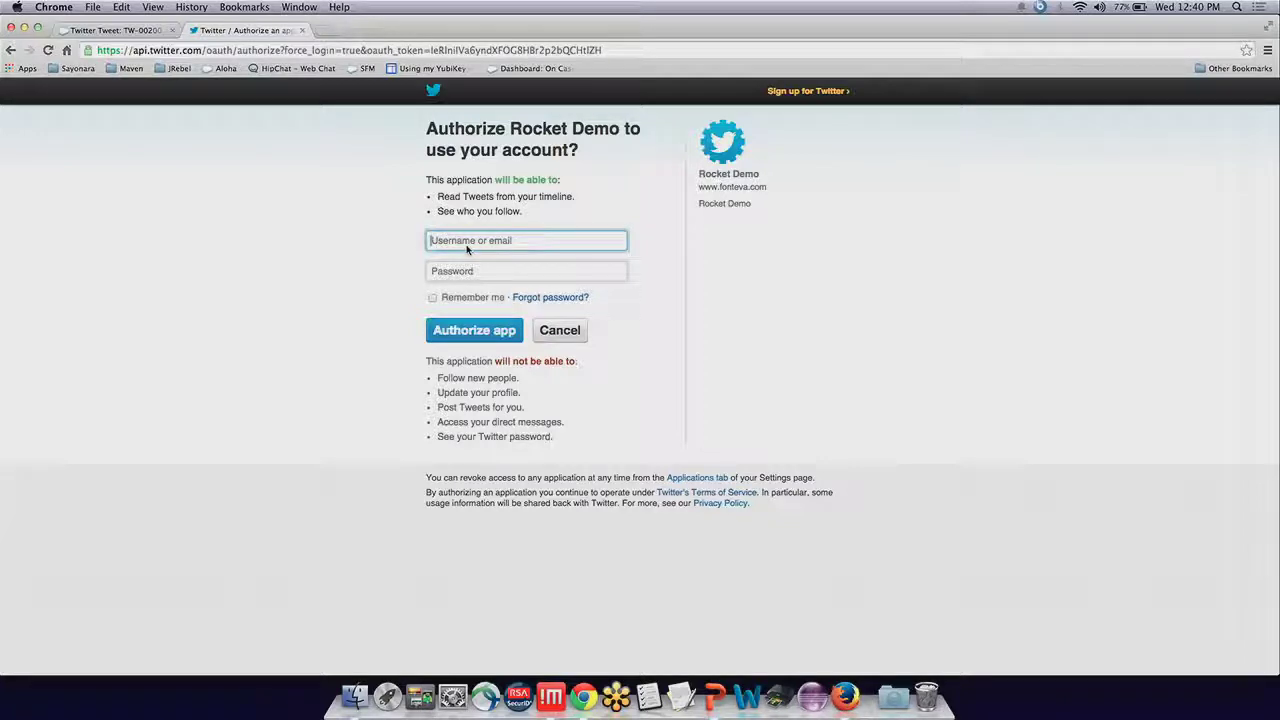
text(mac)
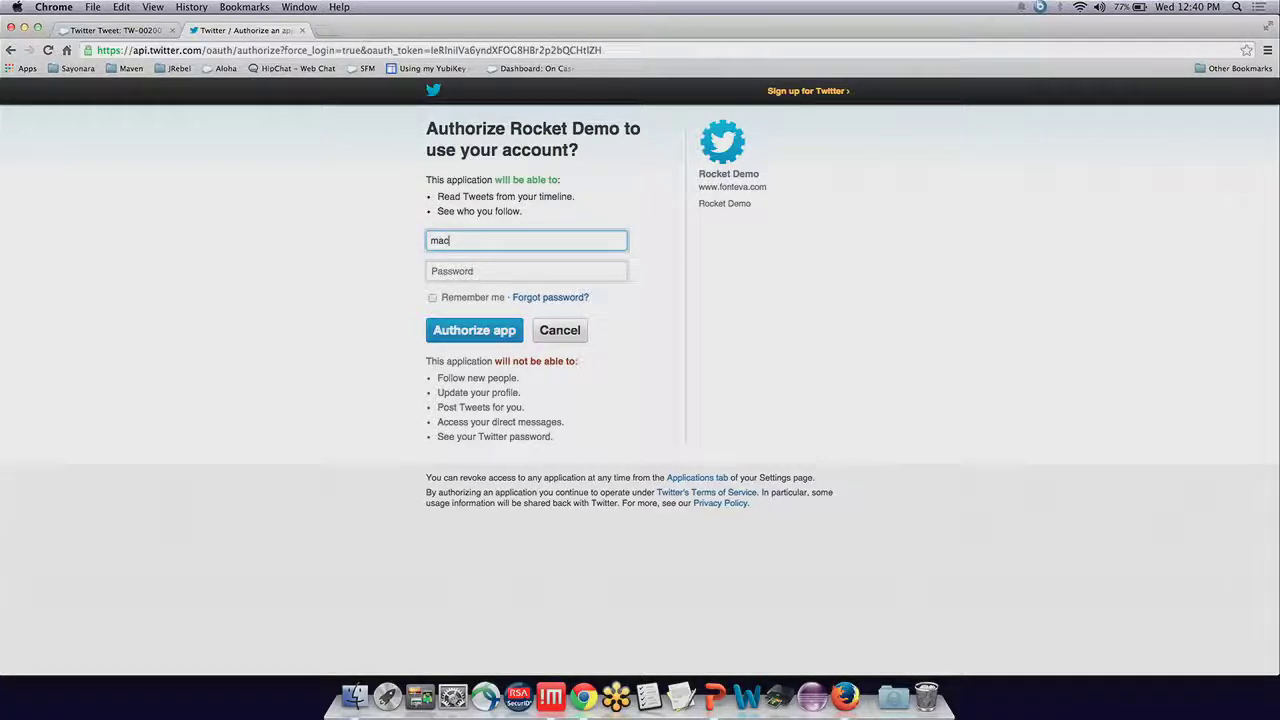
text(scloud)
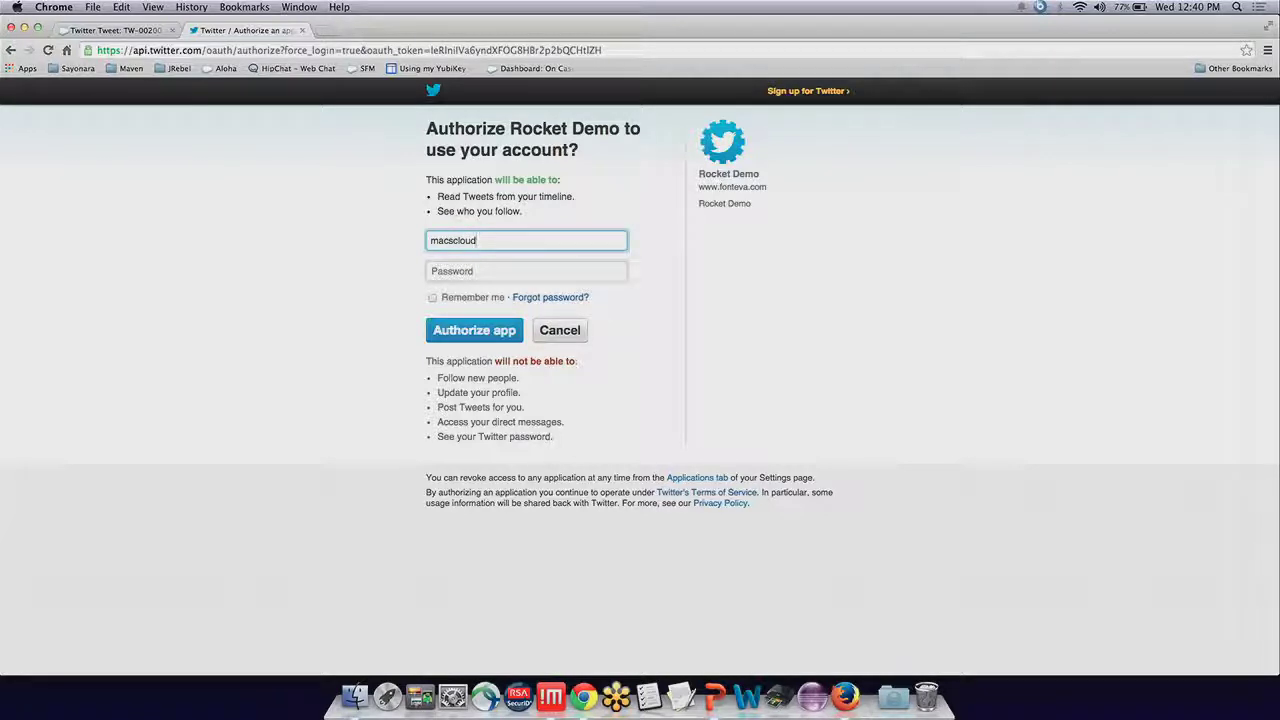
click(526, 271)
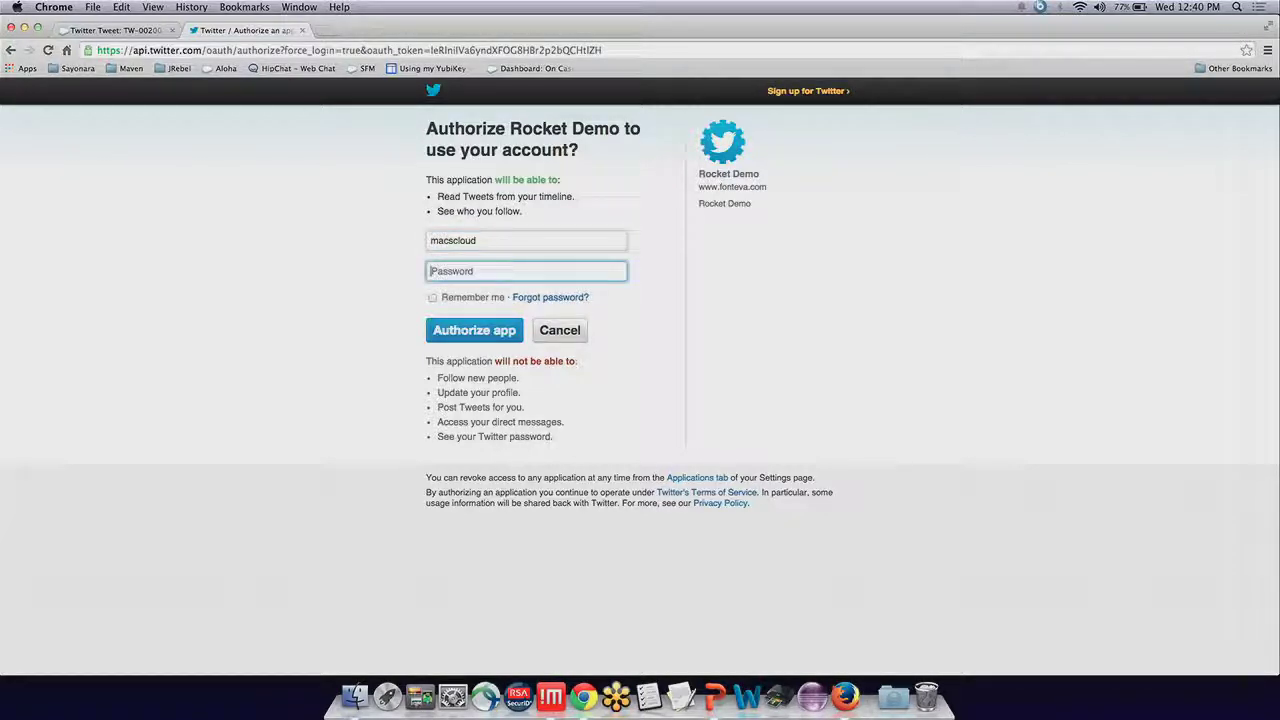
text(••••••••)
click(464, 333)
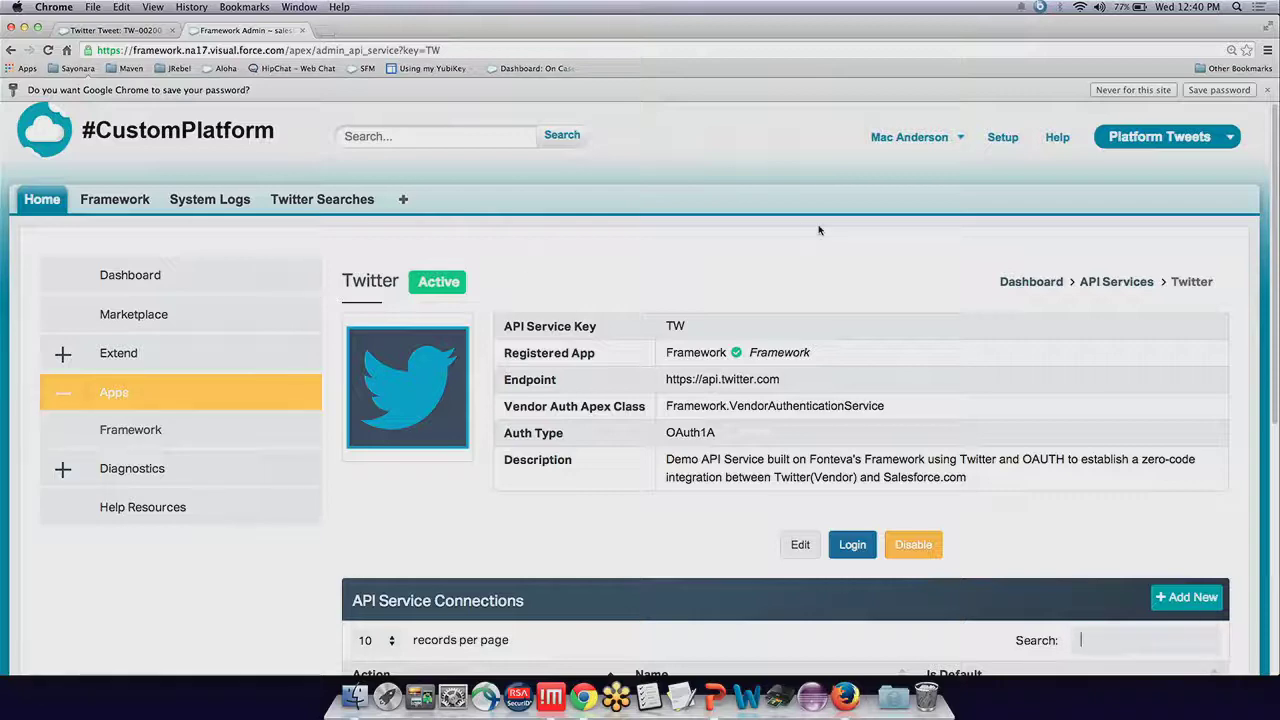
Open the Hashtags API resource of the Twitter service and examine its details, API mappings and API variables.
scroll(818, 230, down, 5)
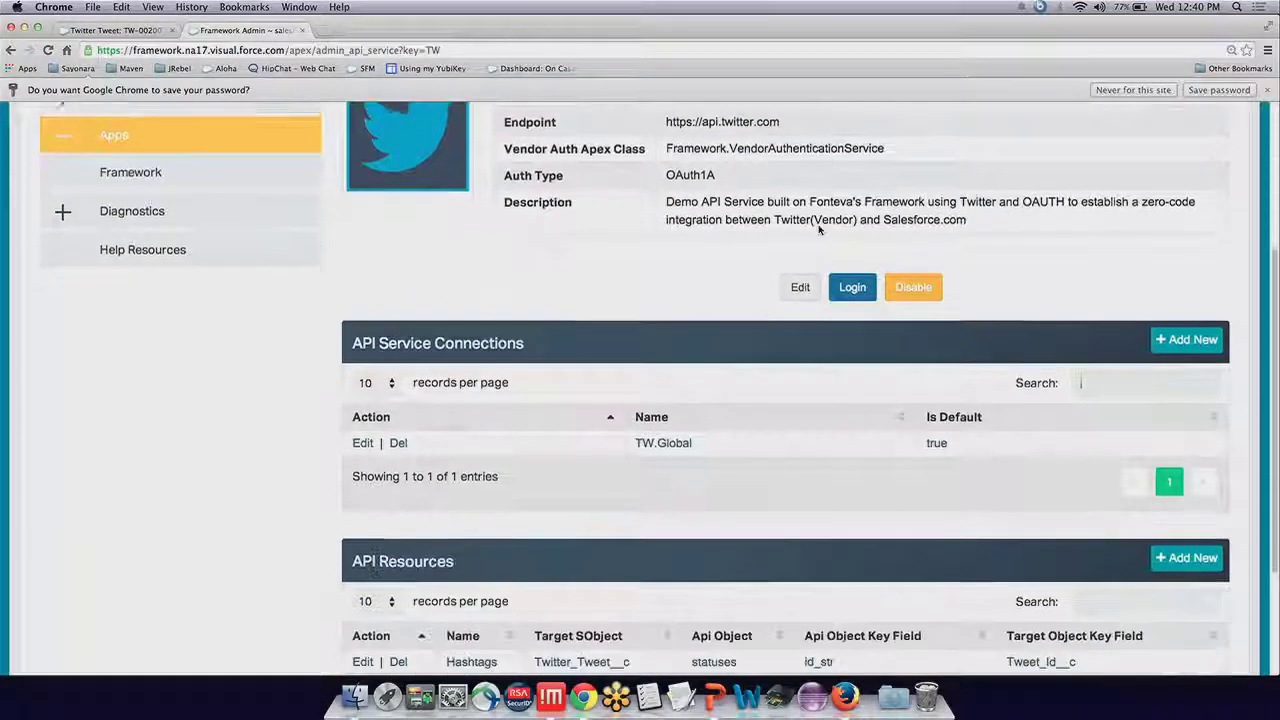
scroll(818, 230, down, 4)
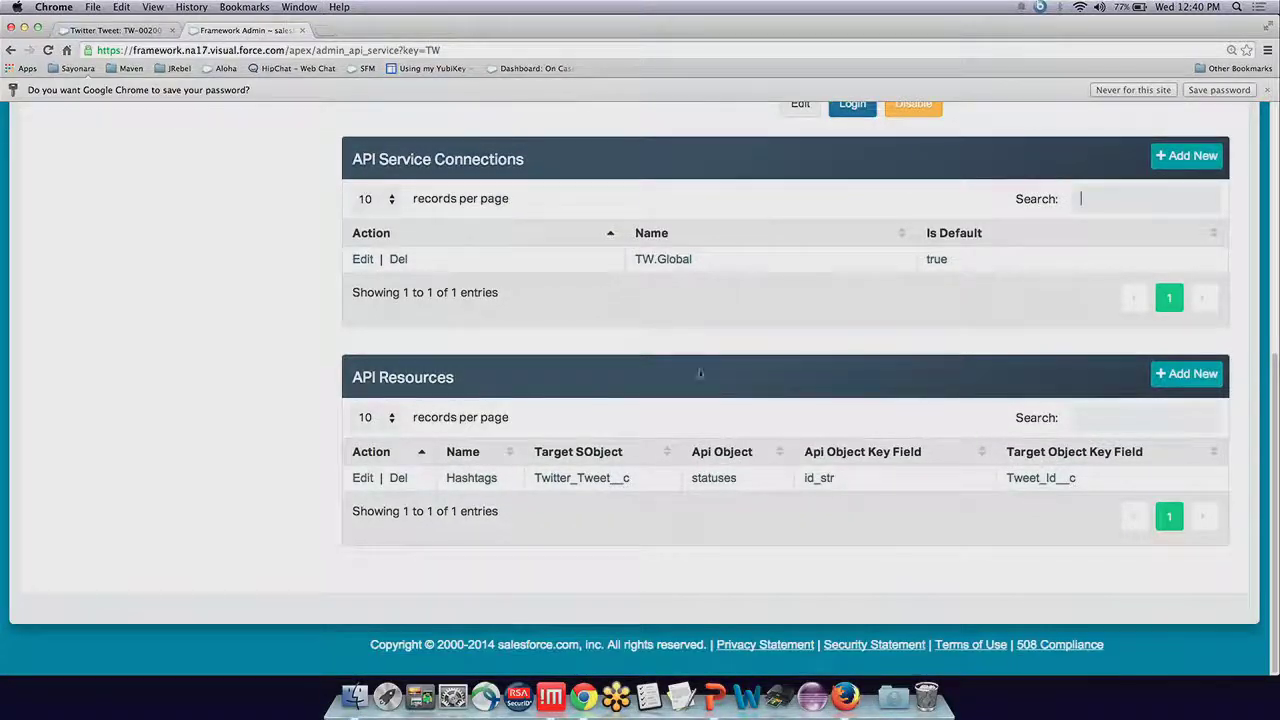
click(480, 487)
scroll(595, 395, down, 2)
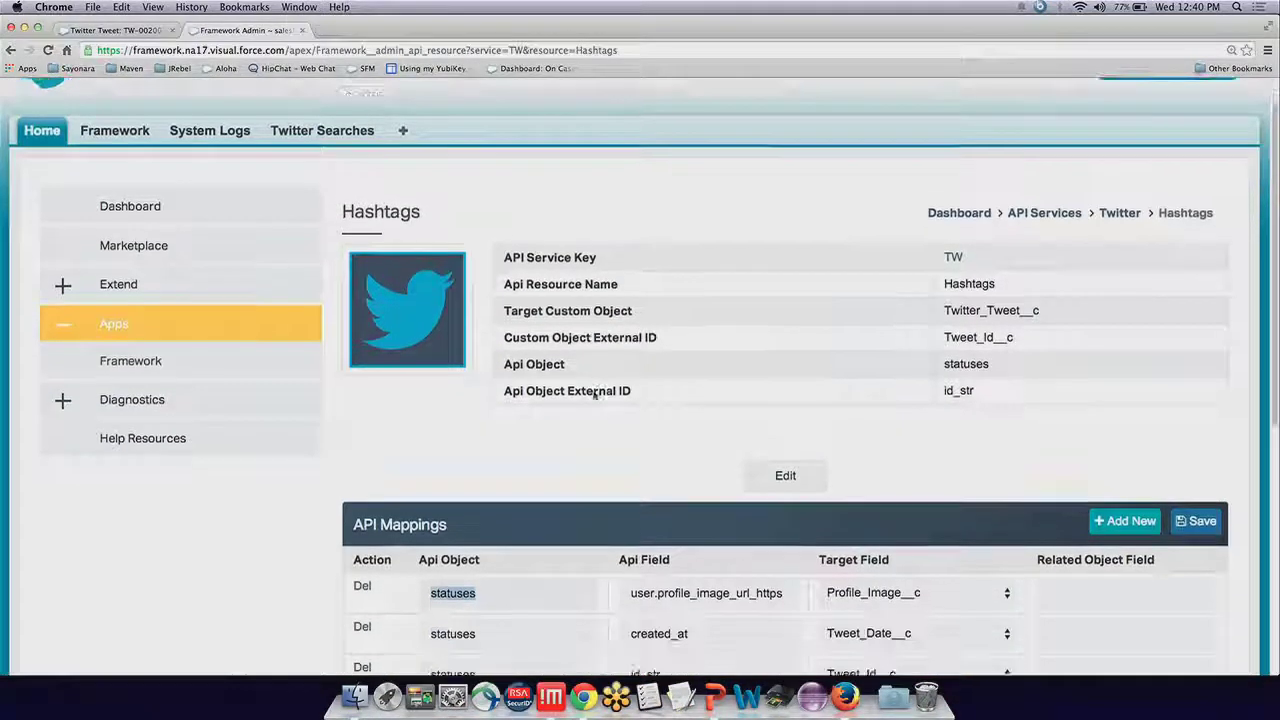
scroll(595, 395, down, 6)
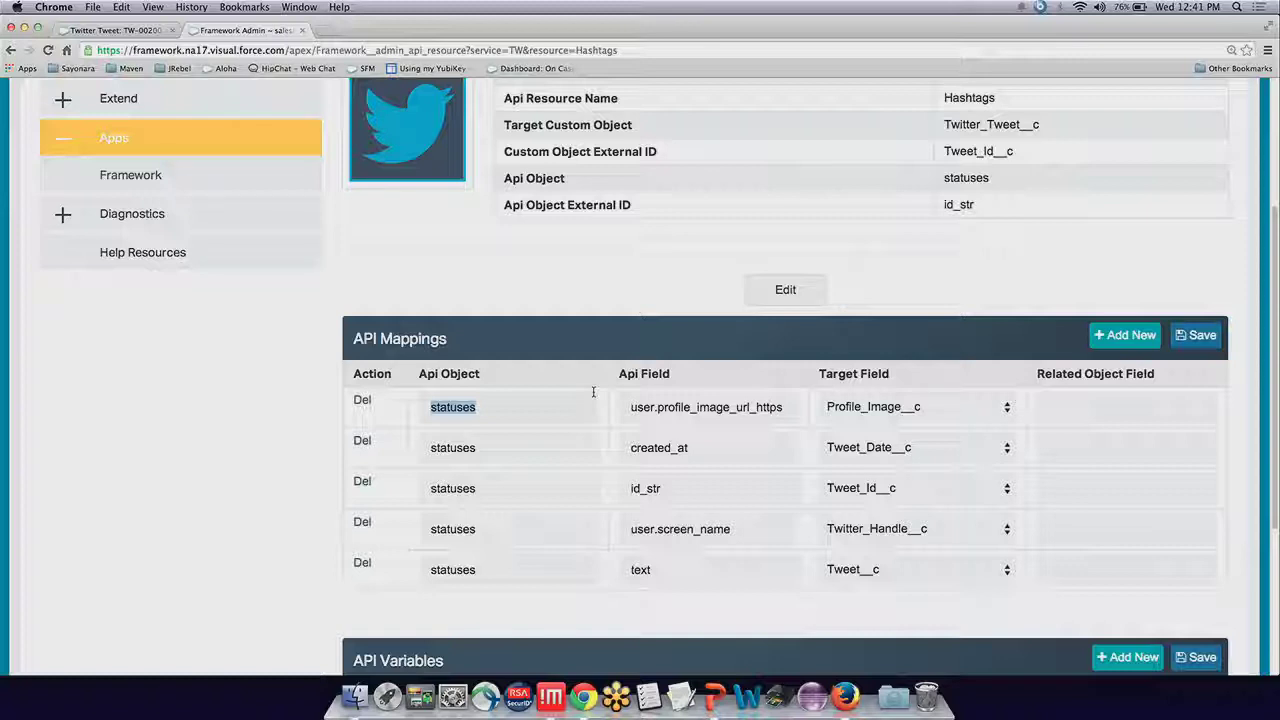
scroll(593, 392, down, 3)
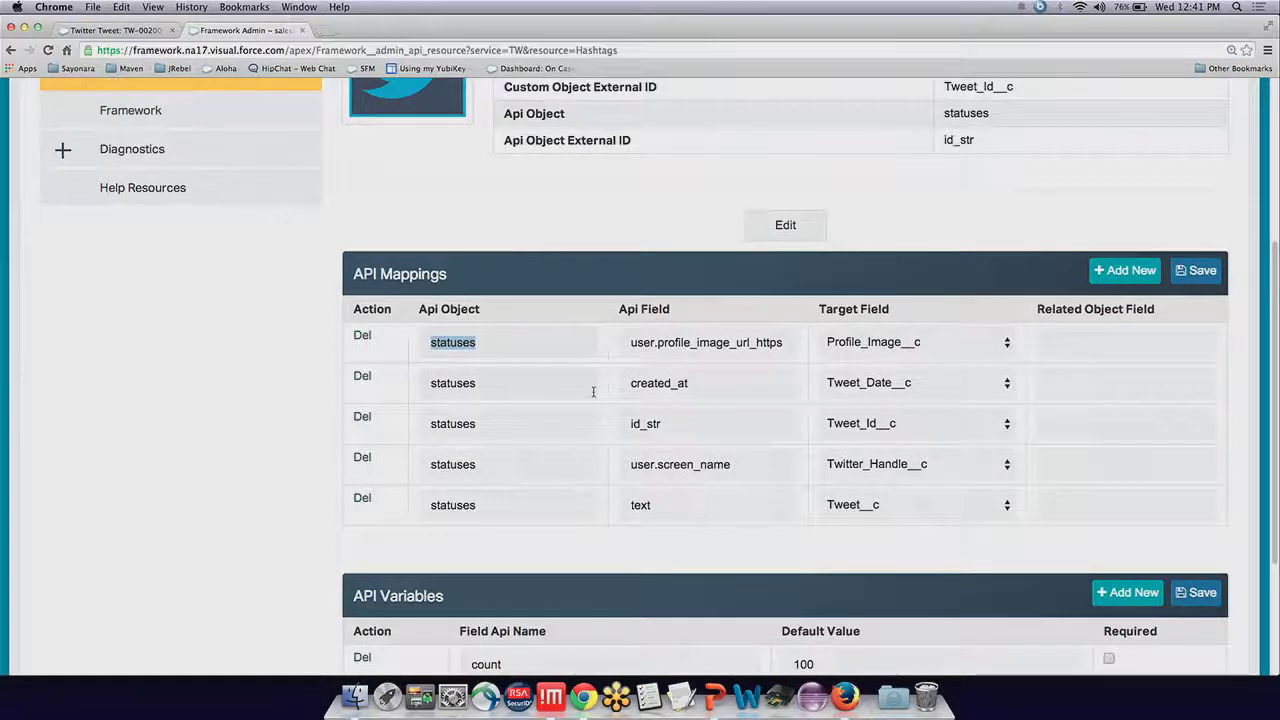
scroll(593, 392, down, 10)
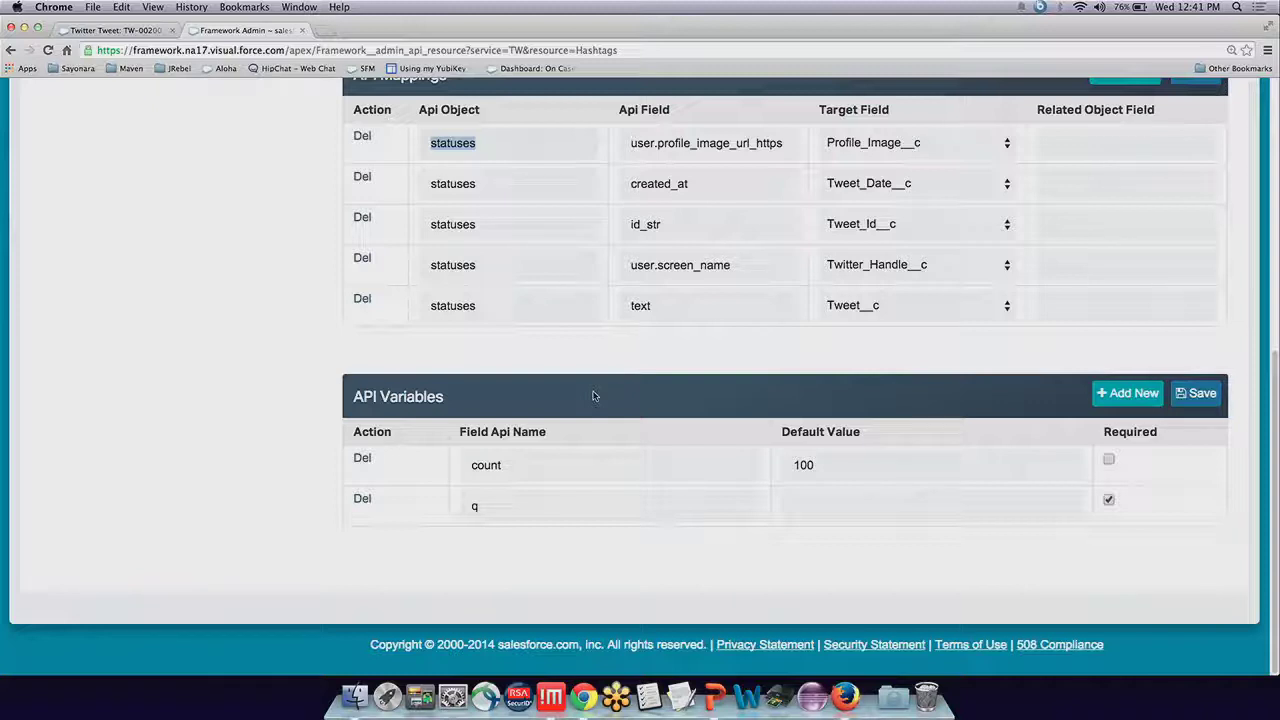
scroll(592, 396, up, 5)
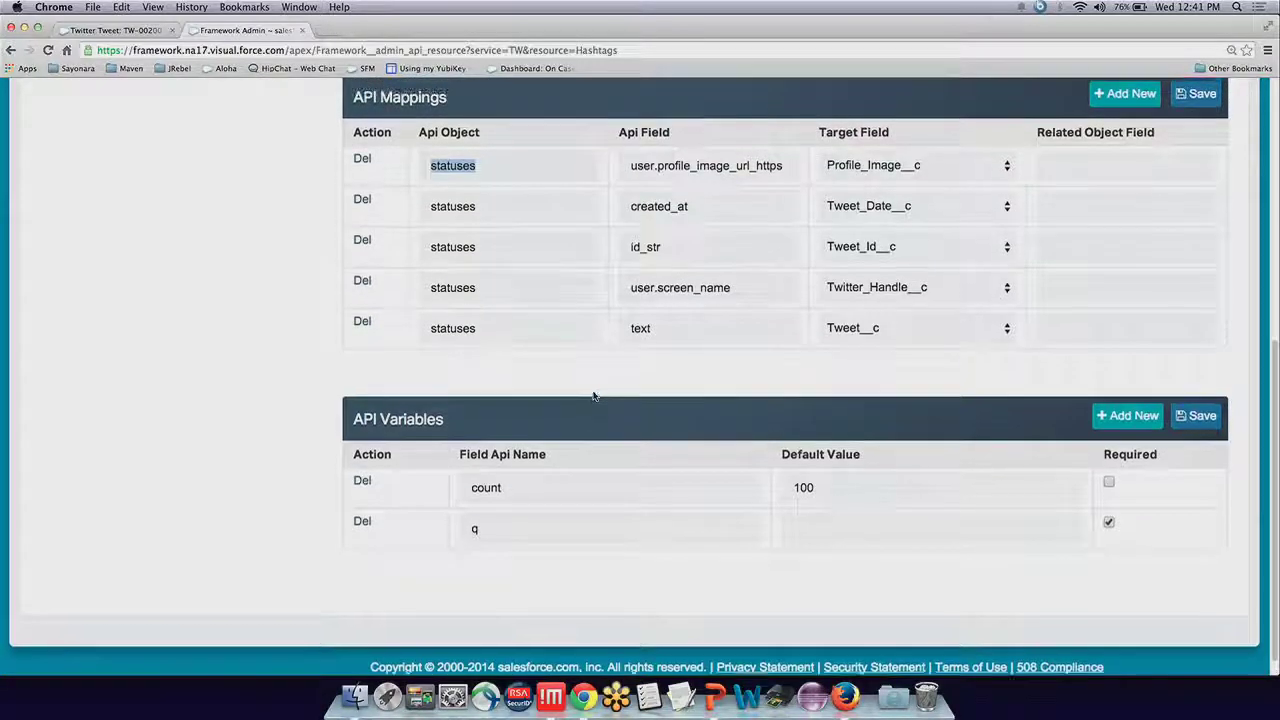
scroll(682, 277, up, 2)
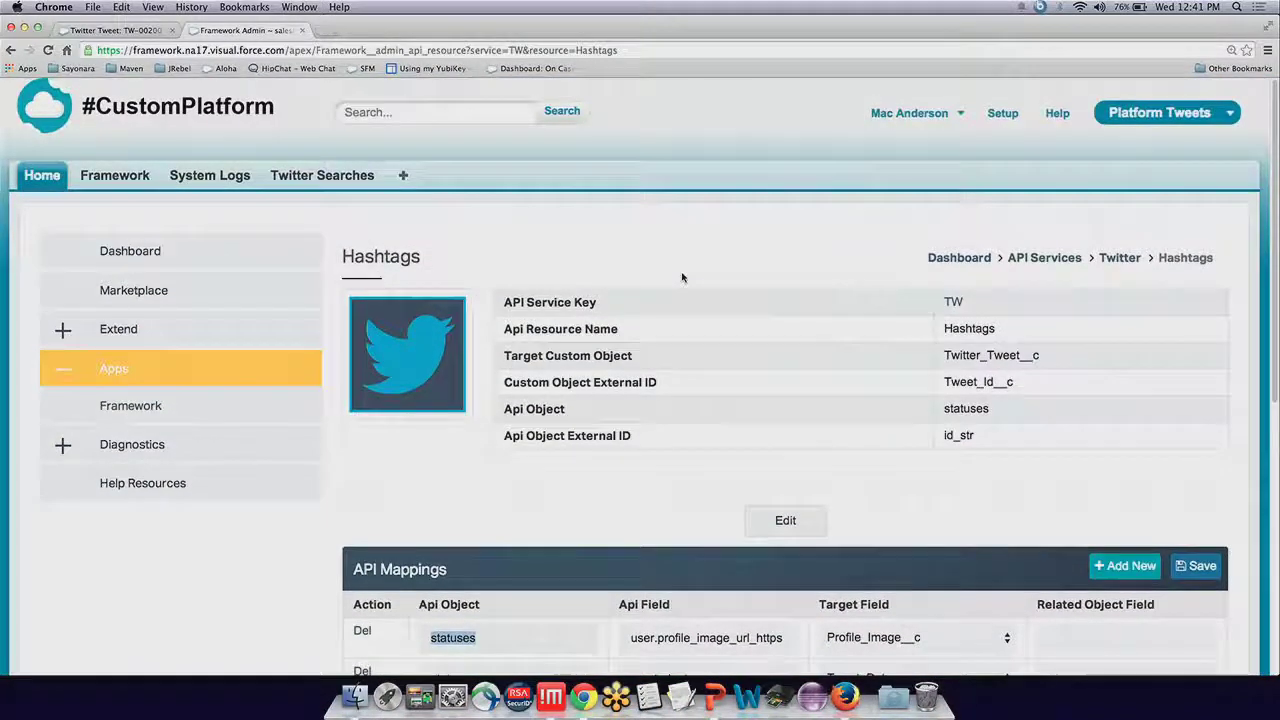
Return to the Twitter API service and review its service connections, API resources and general details.
click(1120, 252)
scroll(911, 232, down, 6)
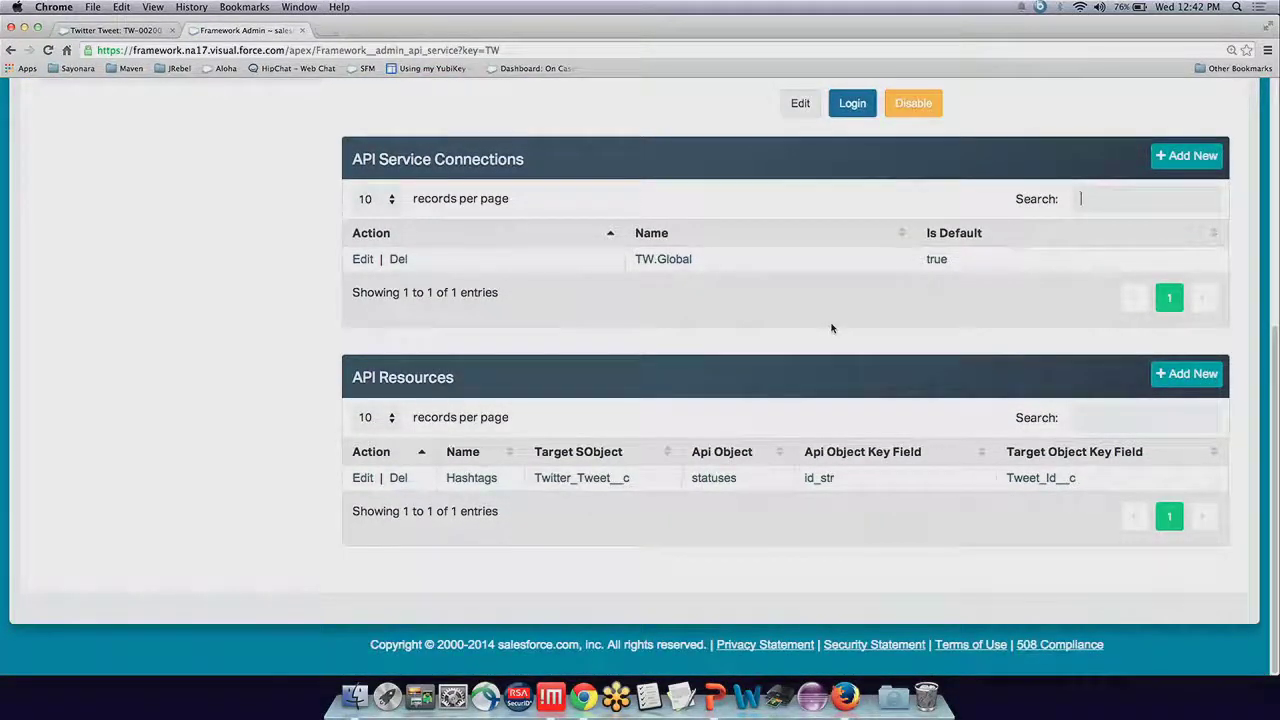
scroll(833, 328, up, 4)
scroll(833, 328, up, 3)
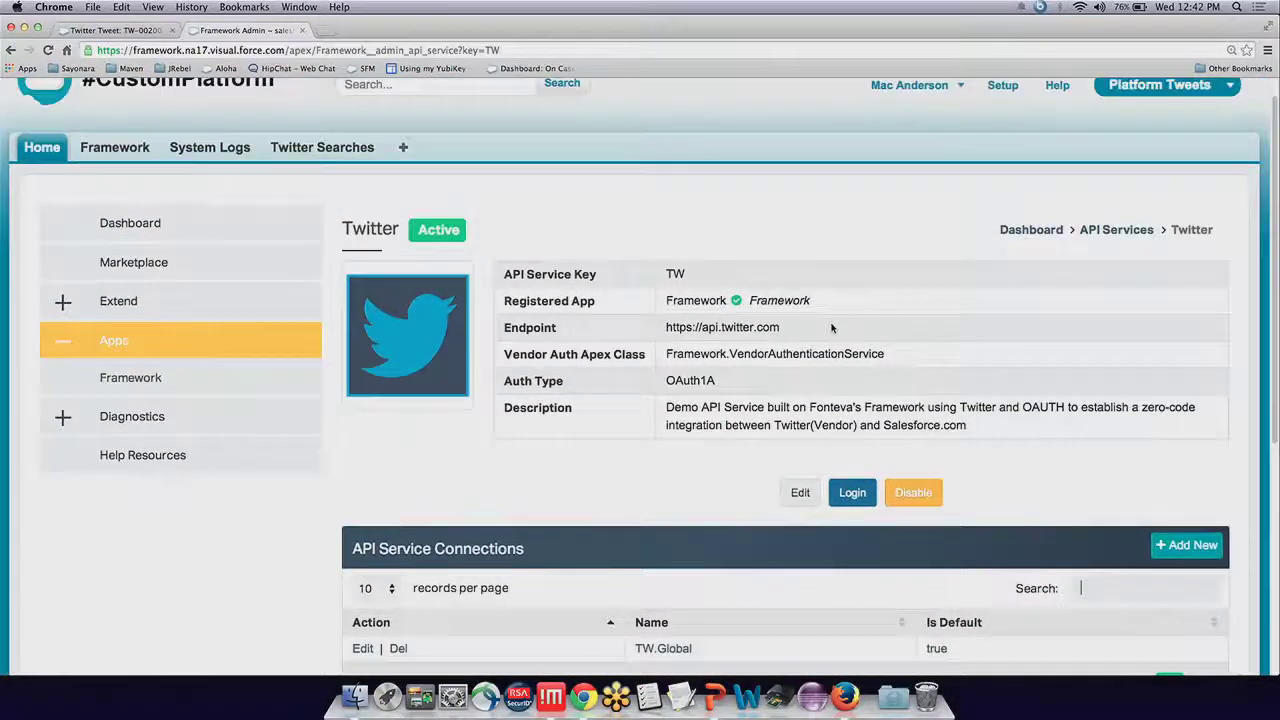
List all Twitter Searches, then create and save a new one with the hashtag #CustomPlatform.
click(331, 149)
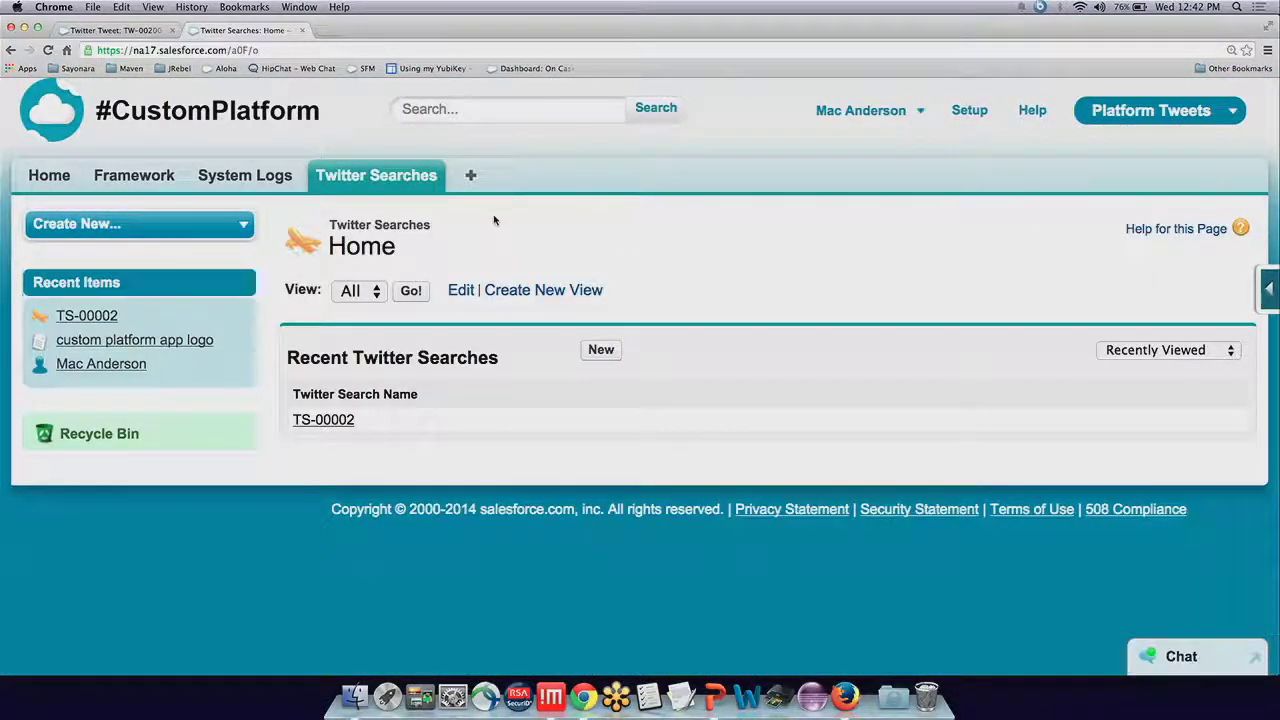
click(411, 292)
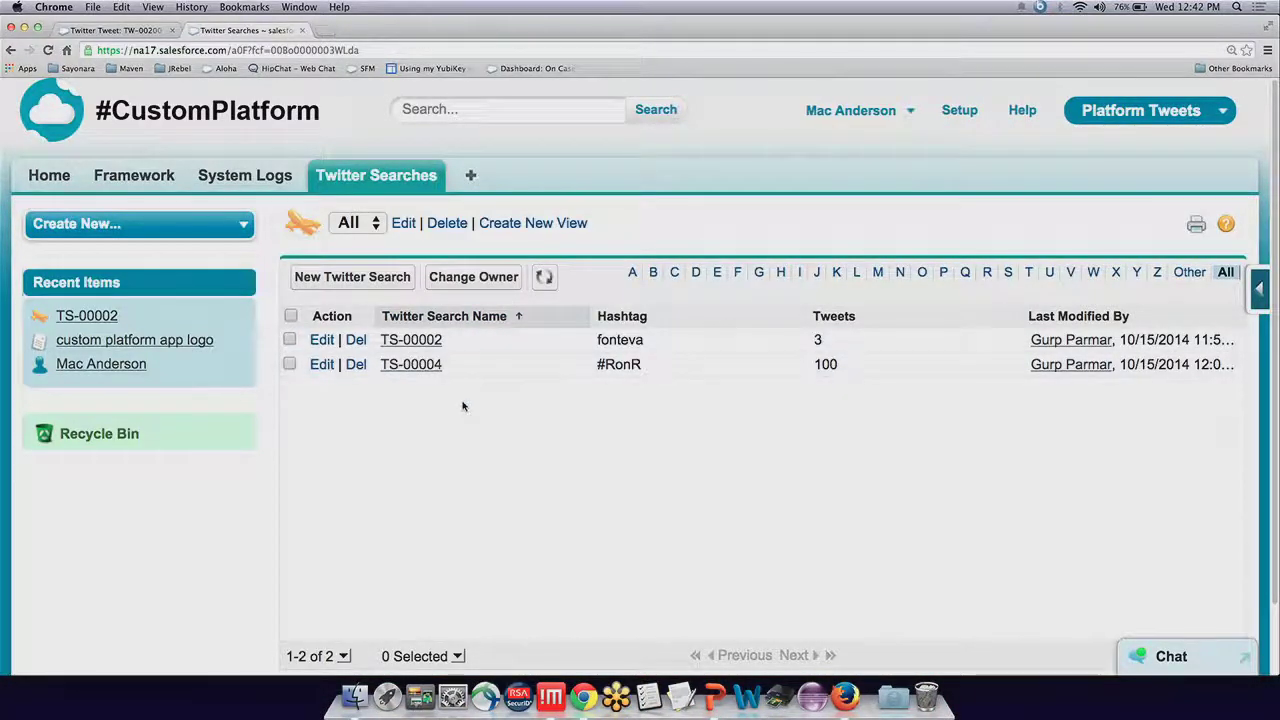
click(377, 286)
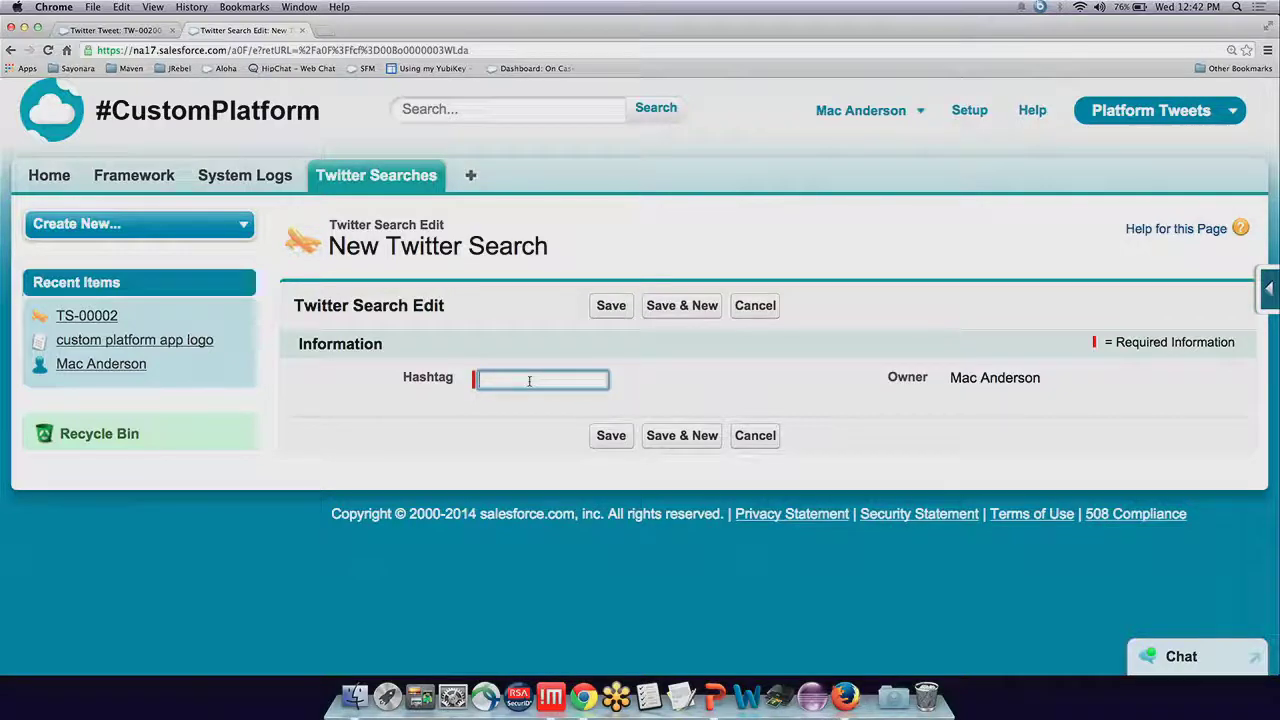
text(#CustomPlatform)
click(611, 310)
Get the tweets for the new #CustomPlatform search and open the full list of its related Twitter Tweets.
scroll(671, 141, down, 1)
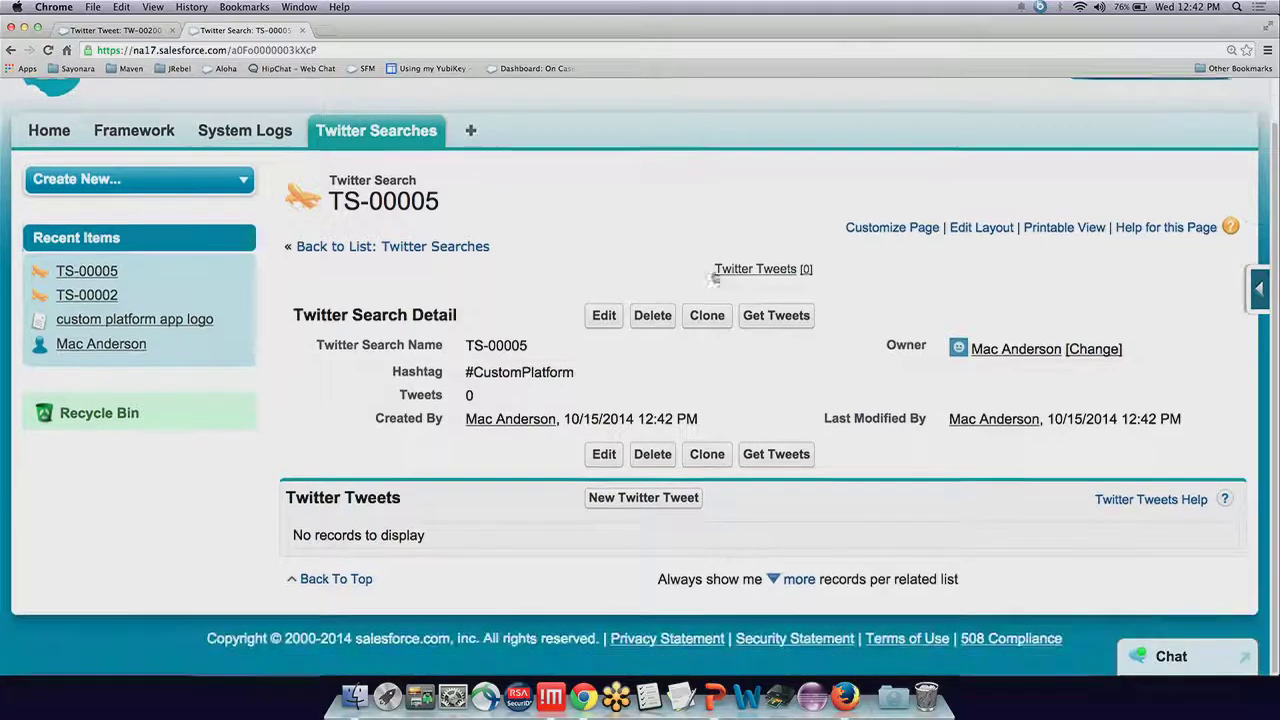
click(769, 322)
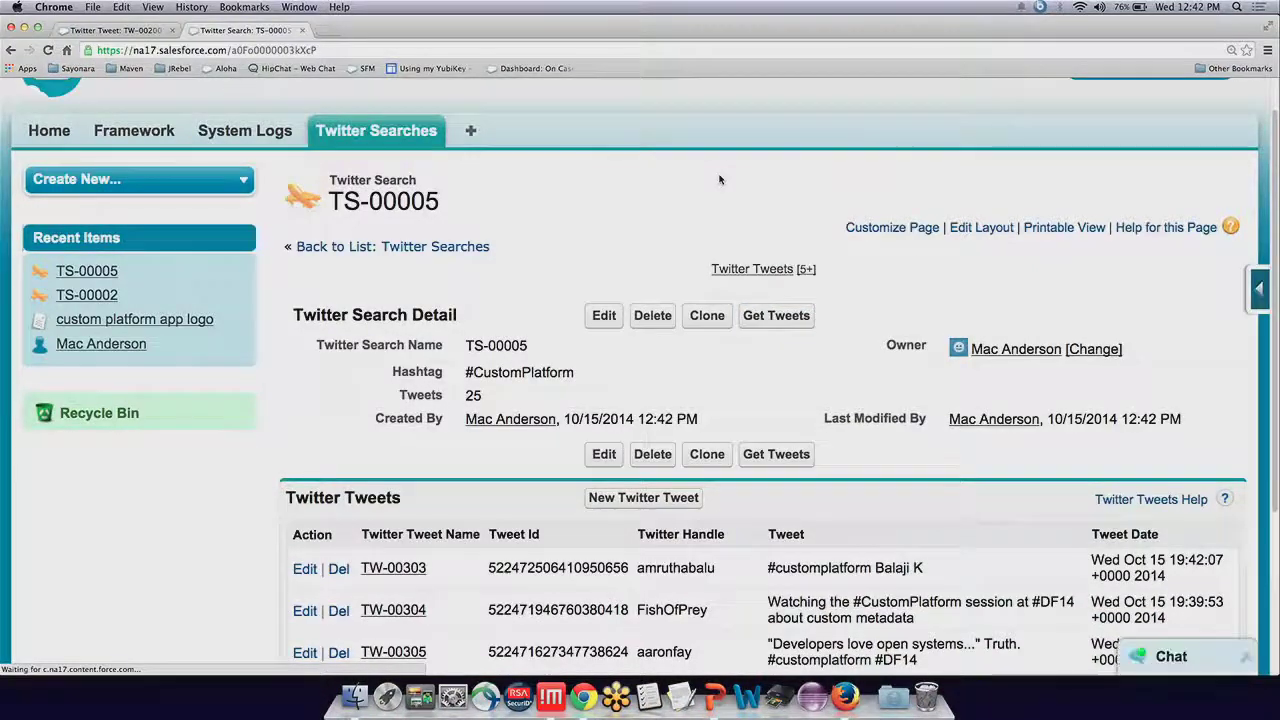
scroll(719, 180, down, 2)
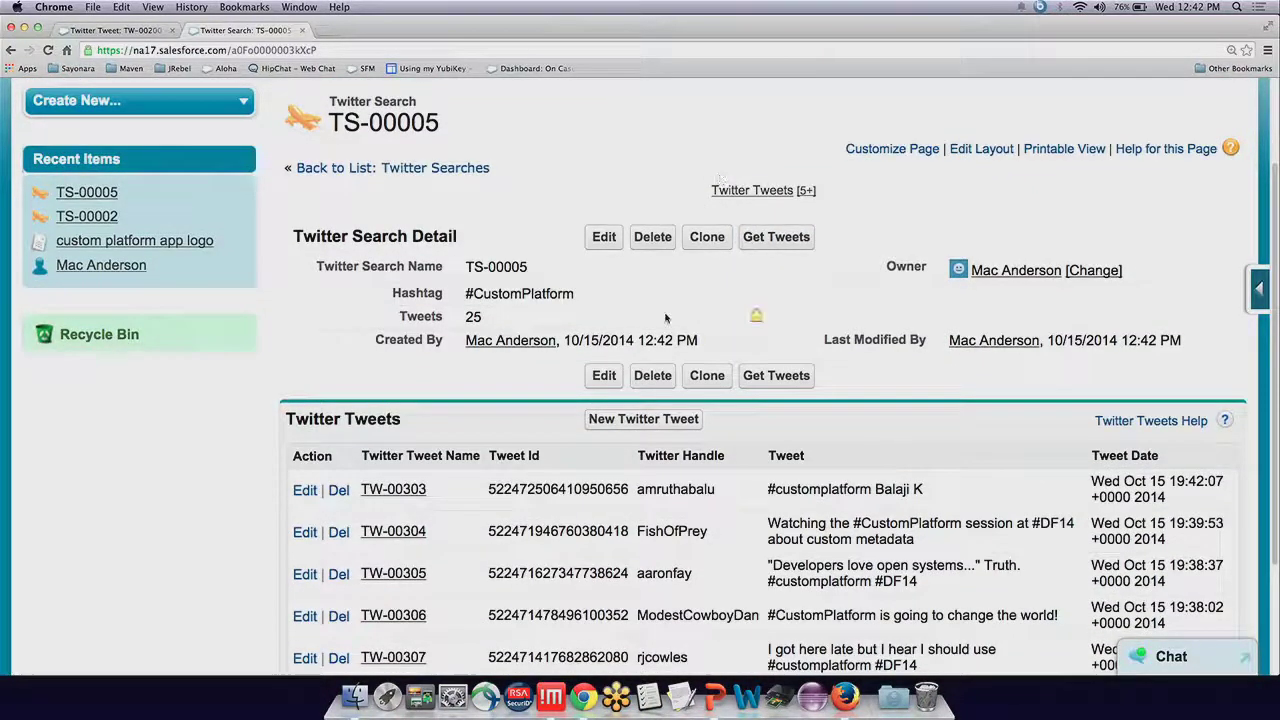
scroll(665, 318, down, 2)
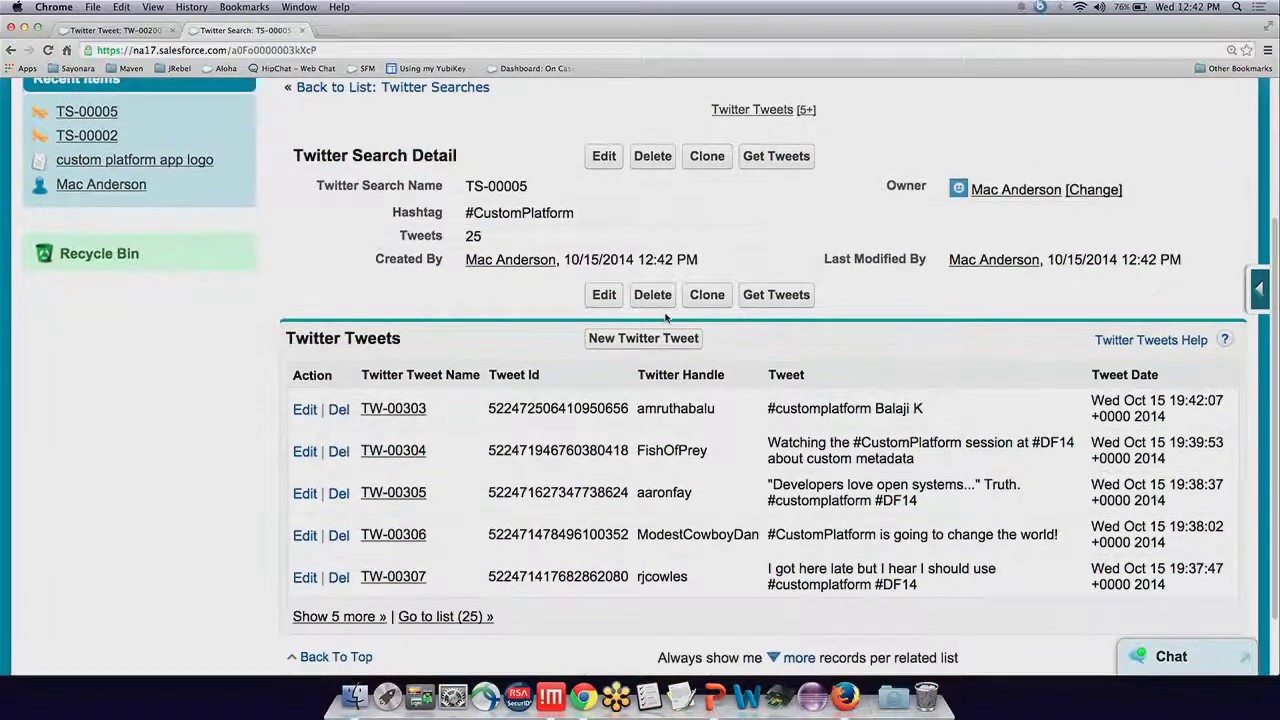
click(446, 617)
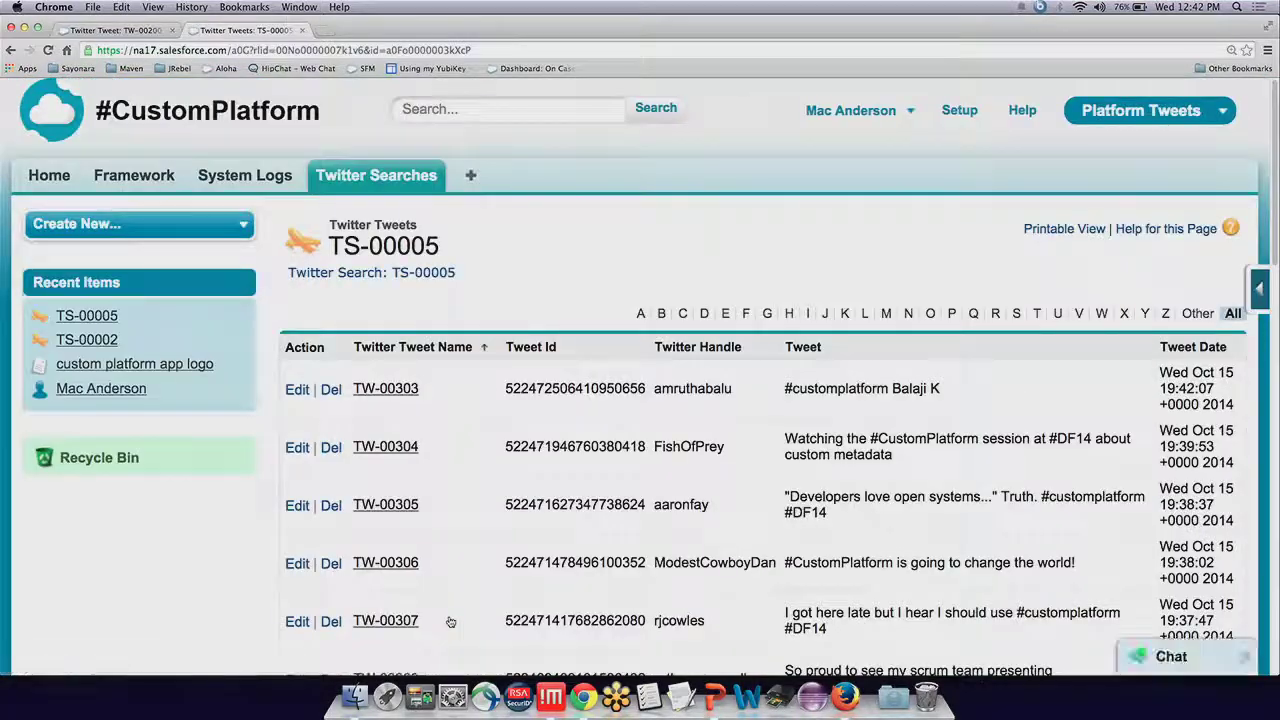
Open tweet record TW-00305, examine its details and profile image, and return to the tweet list.
scroll(700, 450, down, 1)
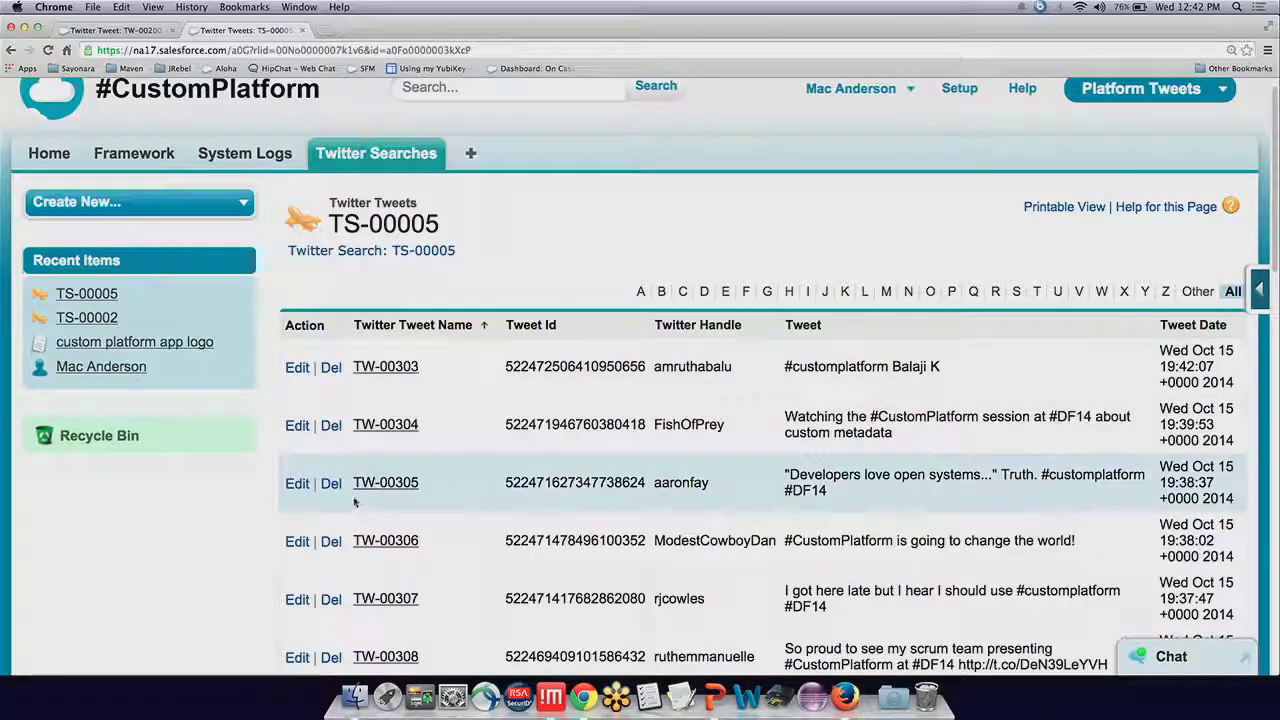
click(381, 485)
scroll(713, 423, down, 3)
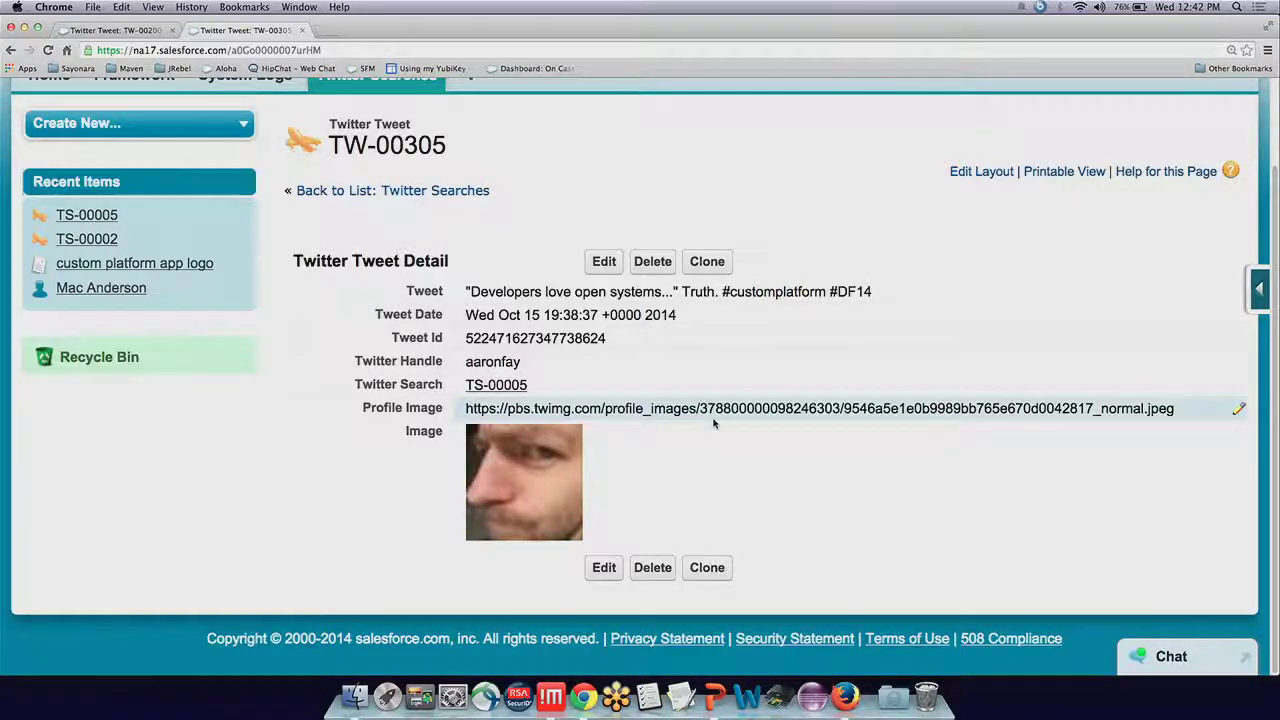
click(11, 50)
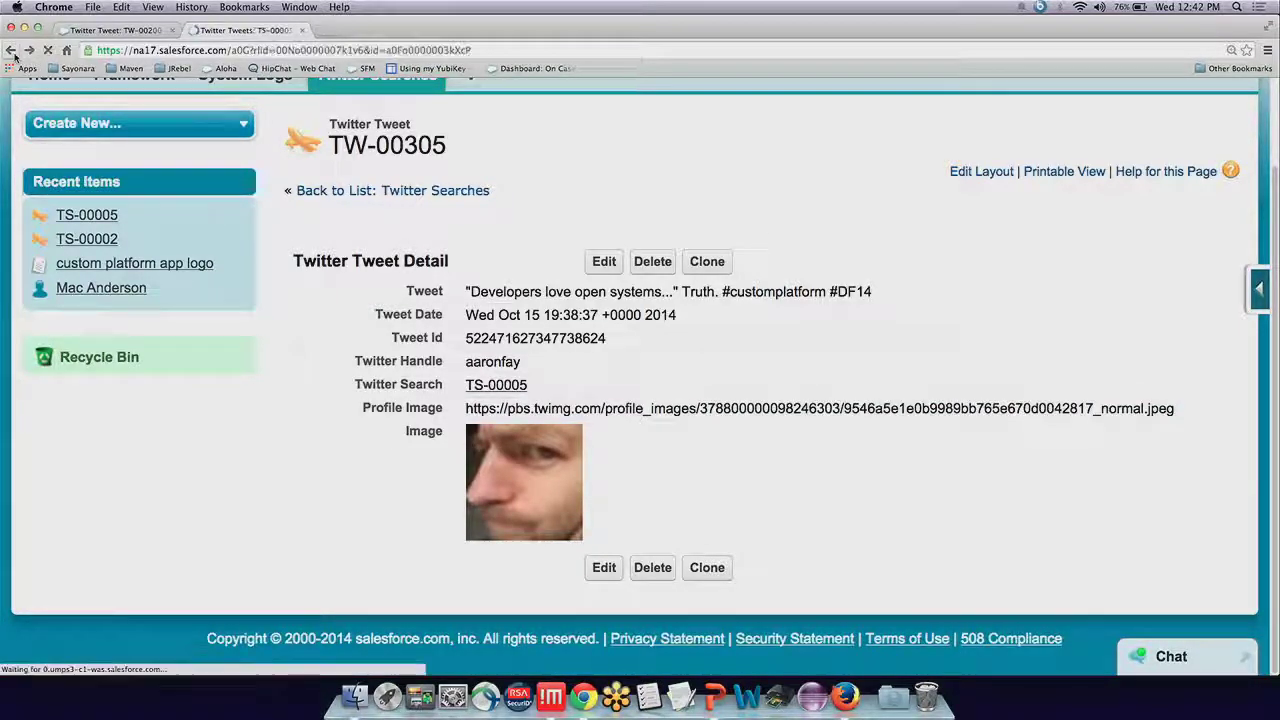
Open tweet record TW-00308 from the list, examine its details and profile image, and go back.
scroll(458, 328, down, 5)
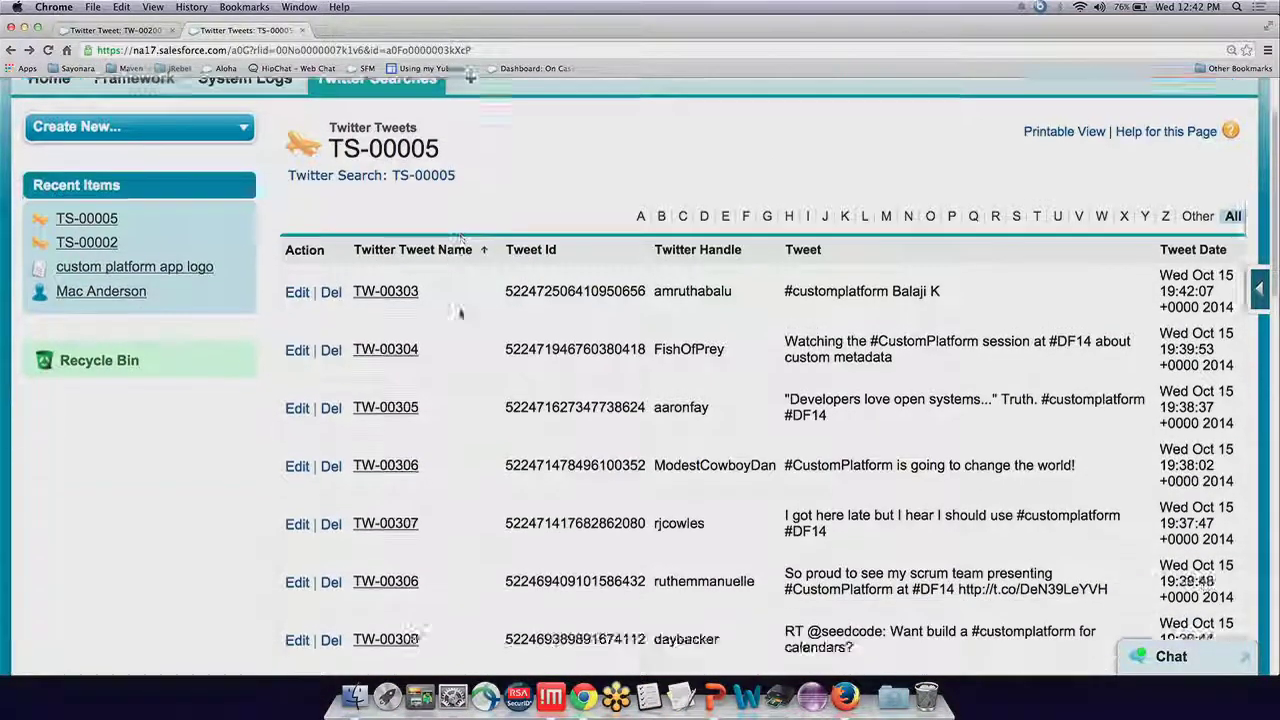
scroll(458, 328, down, 3)
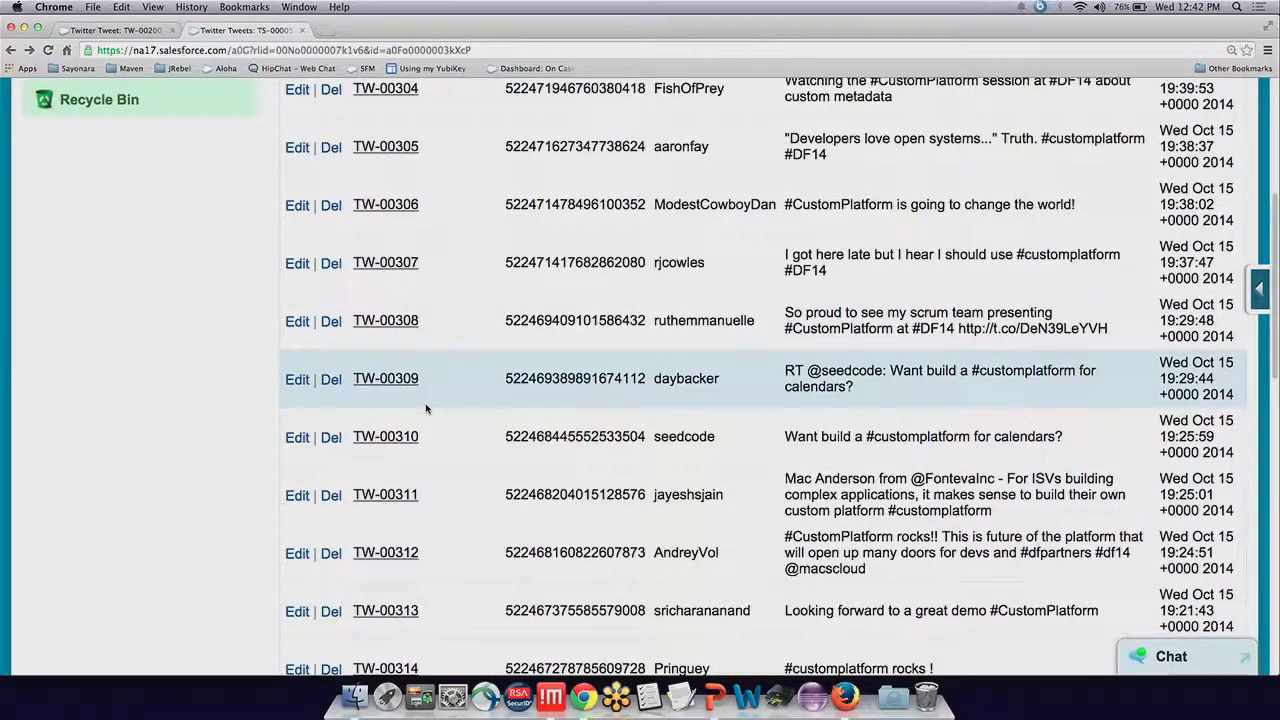
click(370, 320)
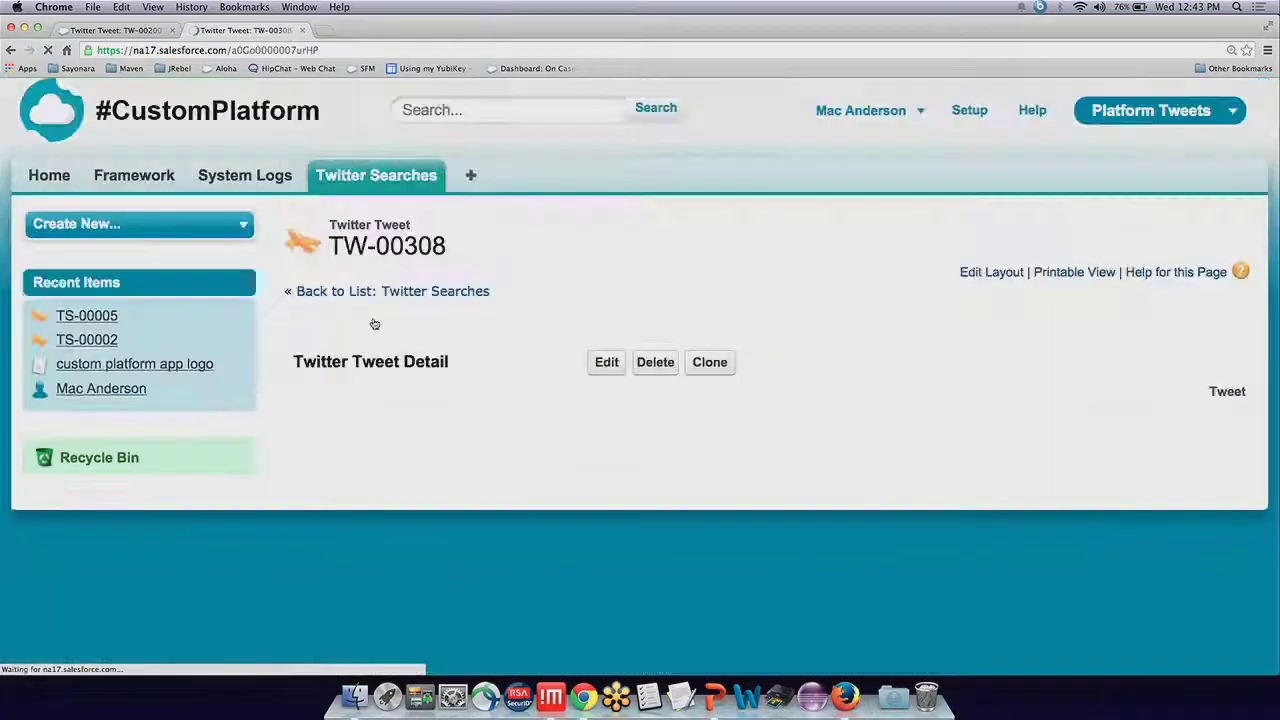
scroll(370, 320, down, 2)
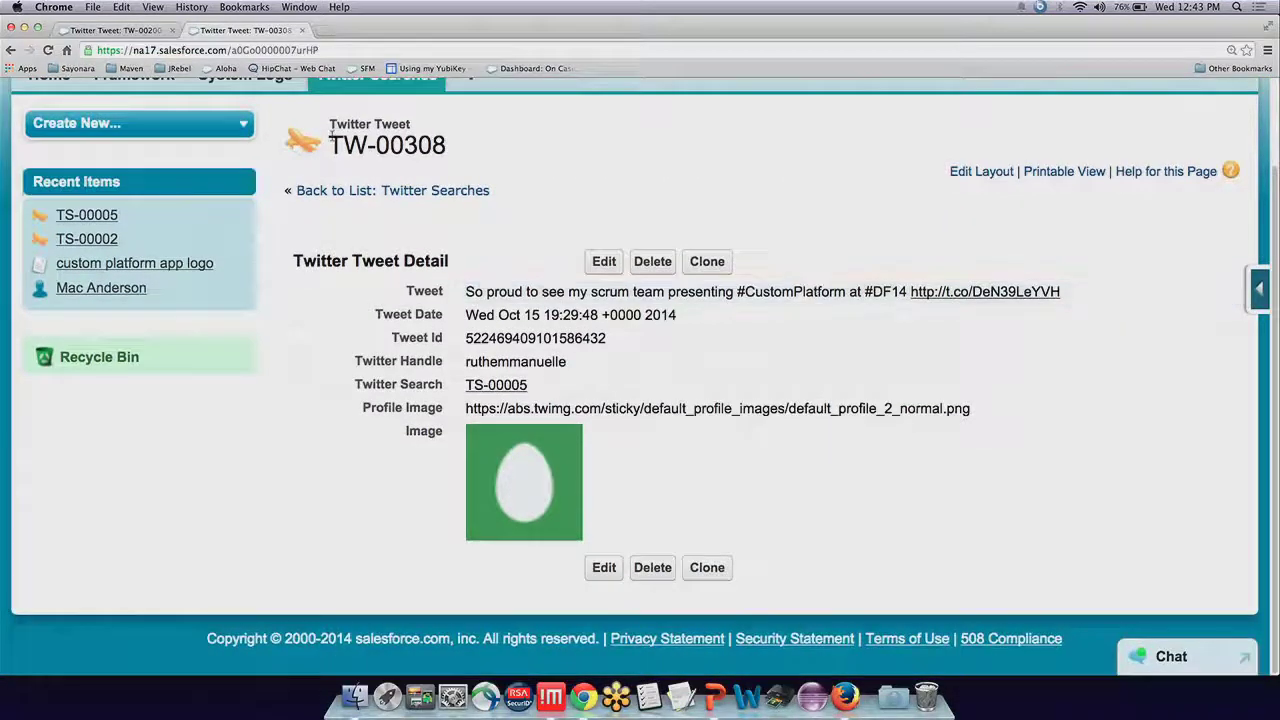
click(12, 52)
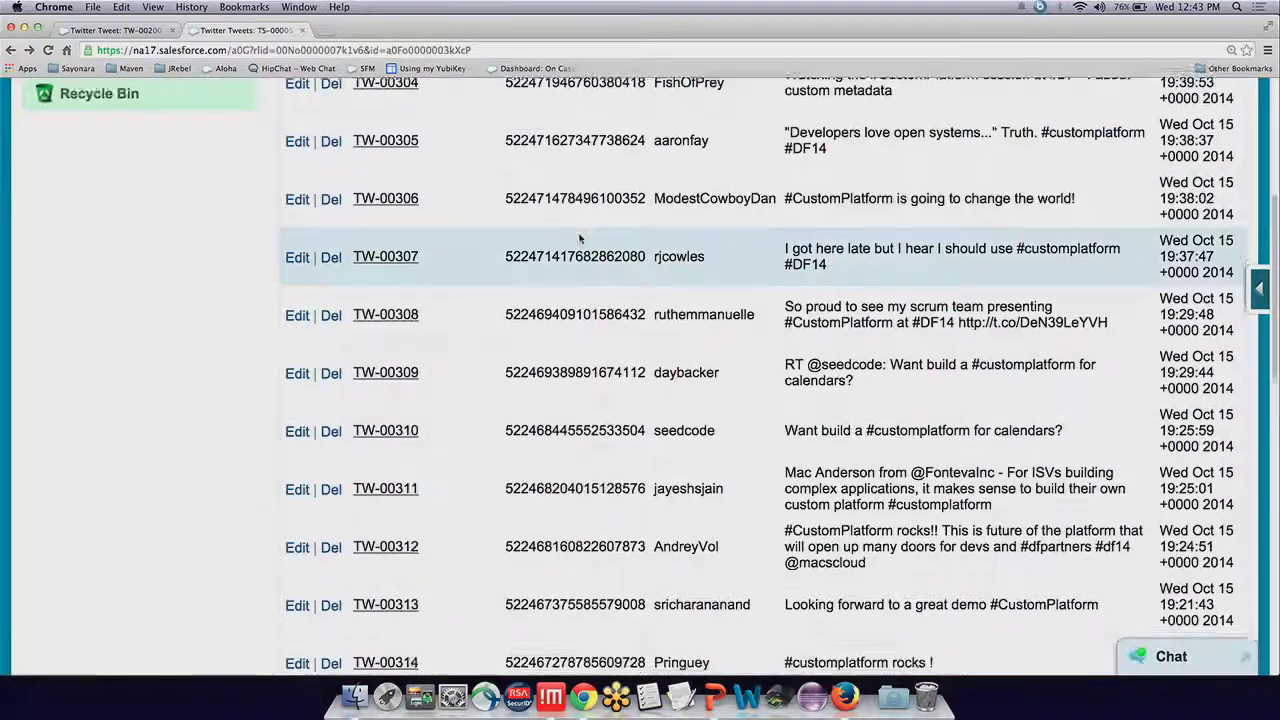
Look through the remaining tweets retrieved for the #CustomPlatform search down to the end of the list.
scroll(578, 237, down, 5)
scroll(578, 237, down, 2)
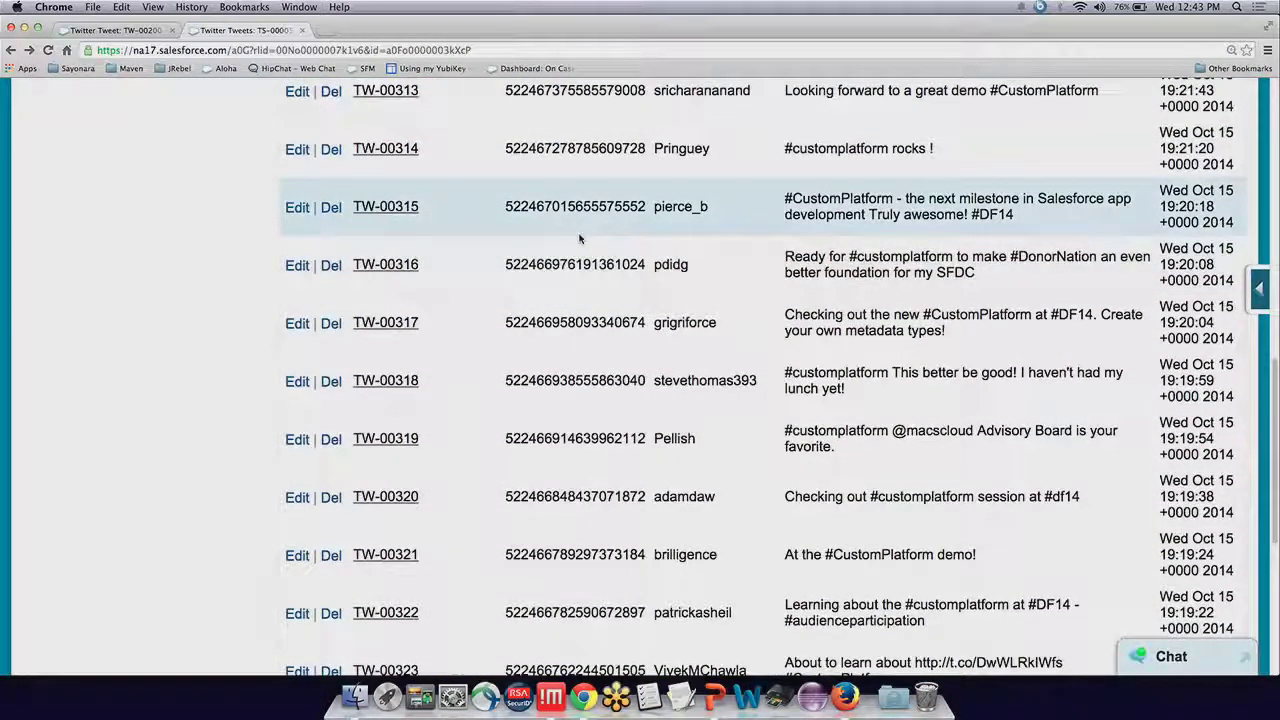
scroll(578, 237, down, 3)
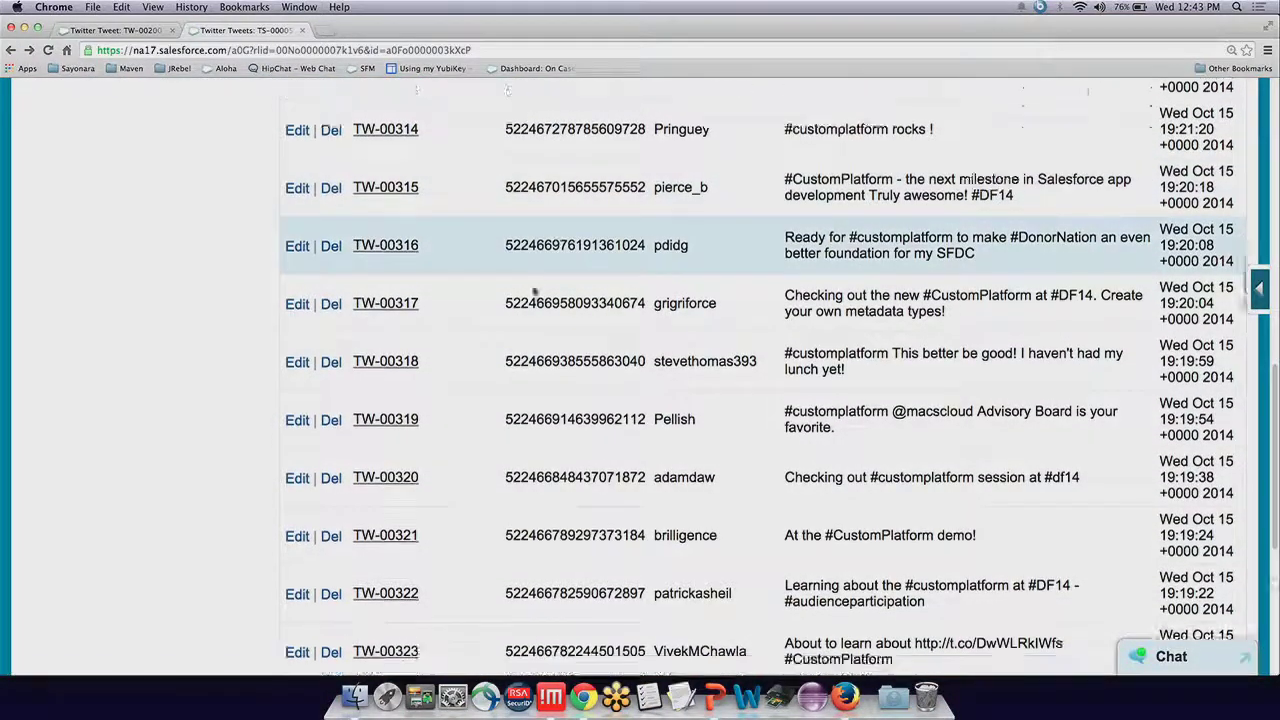
scroll(534, 291, up, 1)
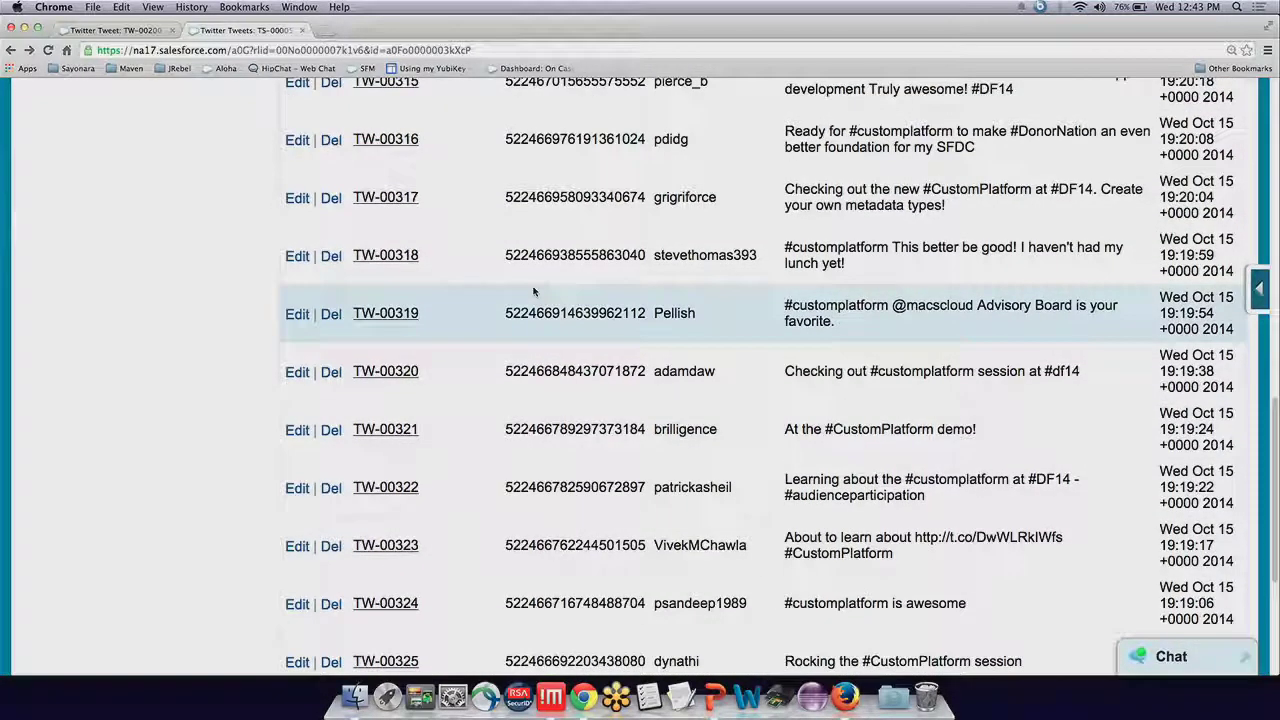
scroll(534, 291, down, 5)
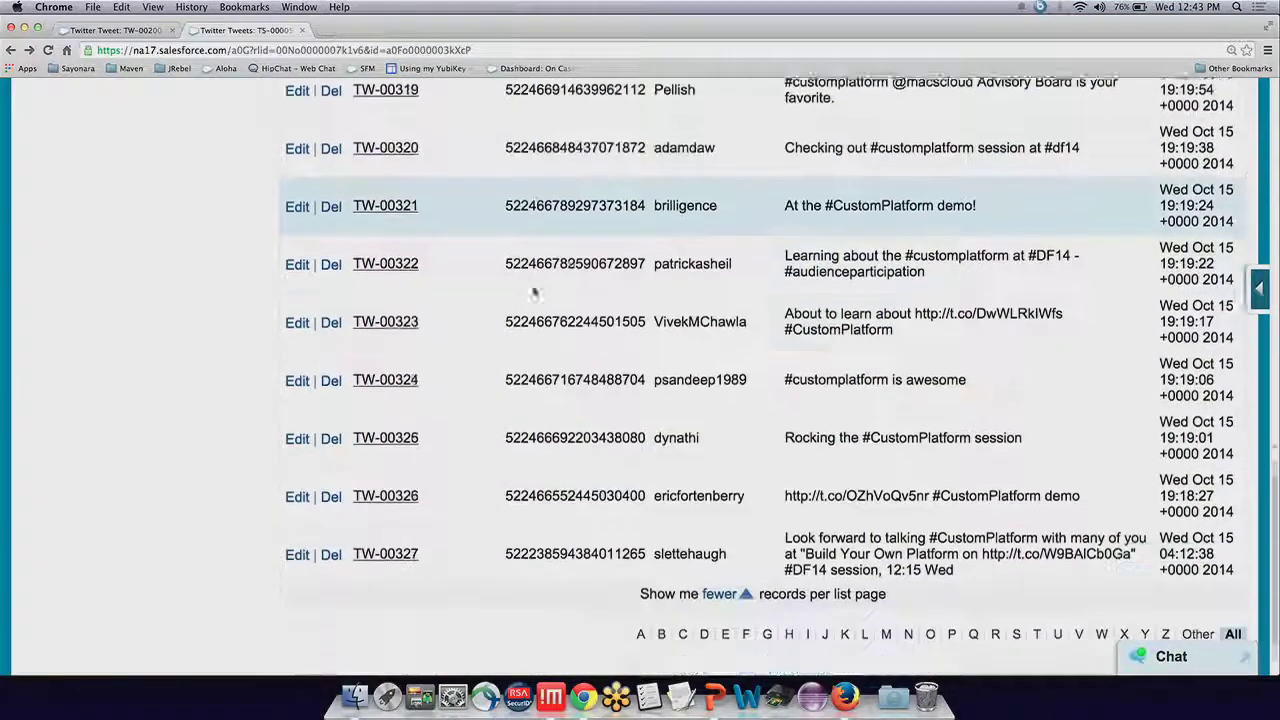
Open tweet record TW-00326 near the end of the list, examine its details and profile image, and return to look over the tweets.
scroll(534, 291, down, 1)
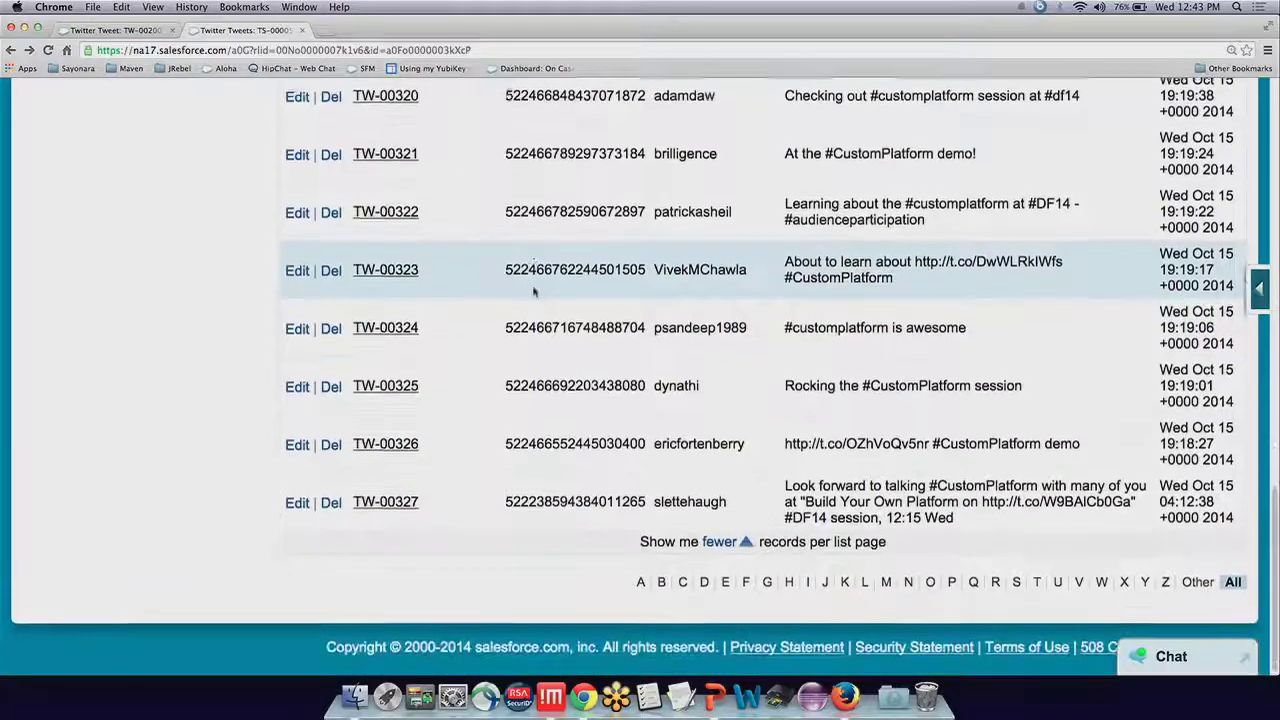
scroll(534, 291, down, 1)
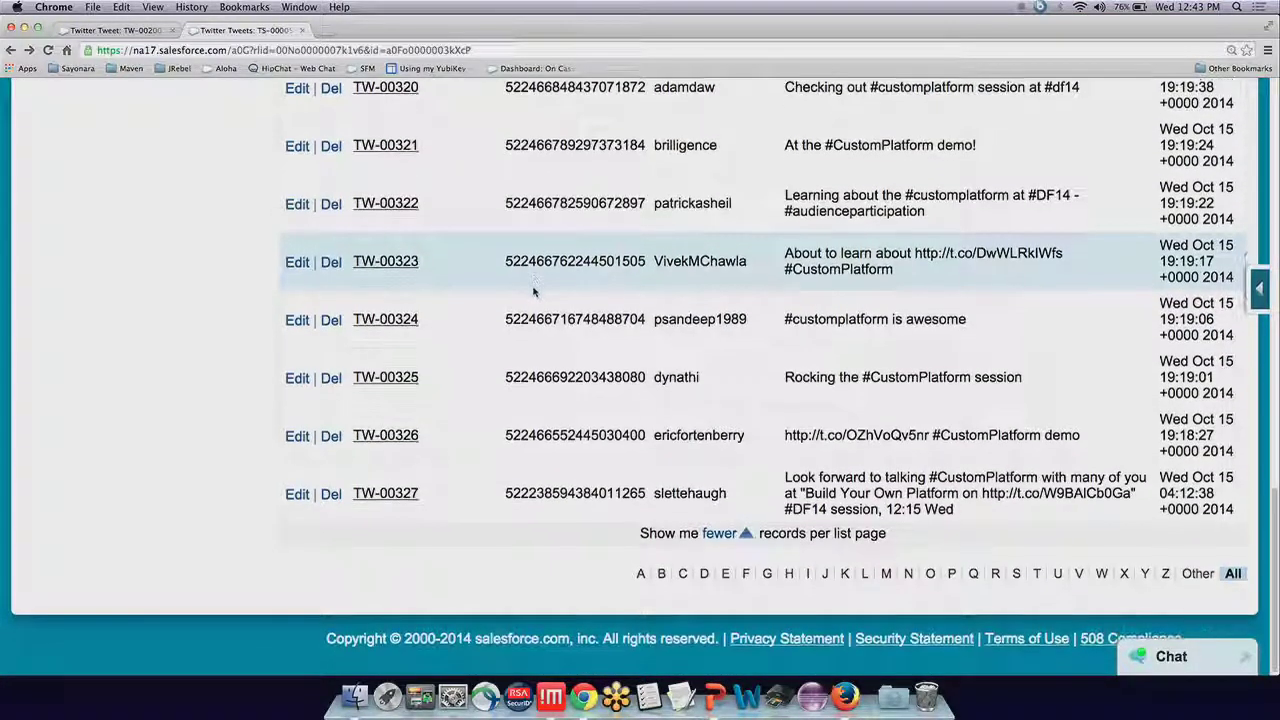
click(394, 437)
scroll(394, 439, down, 2)
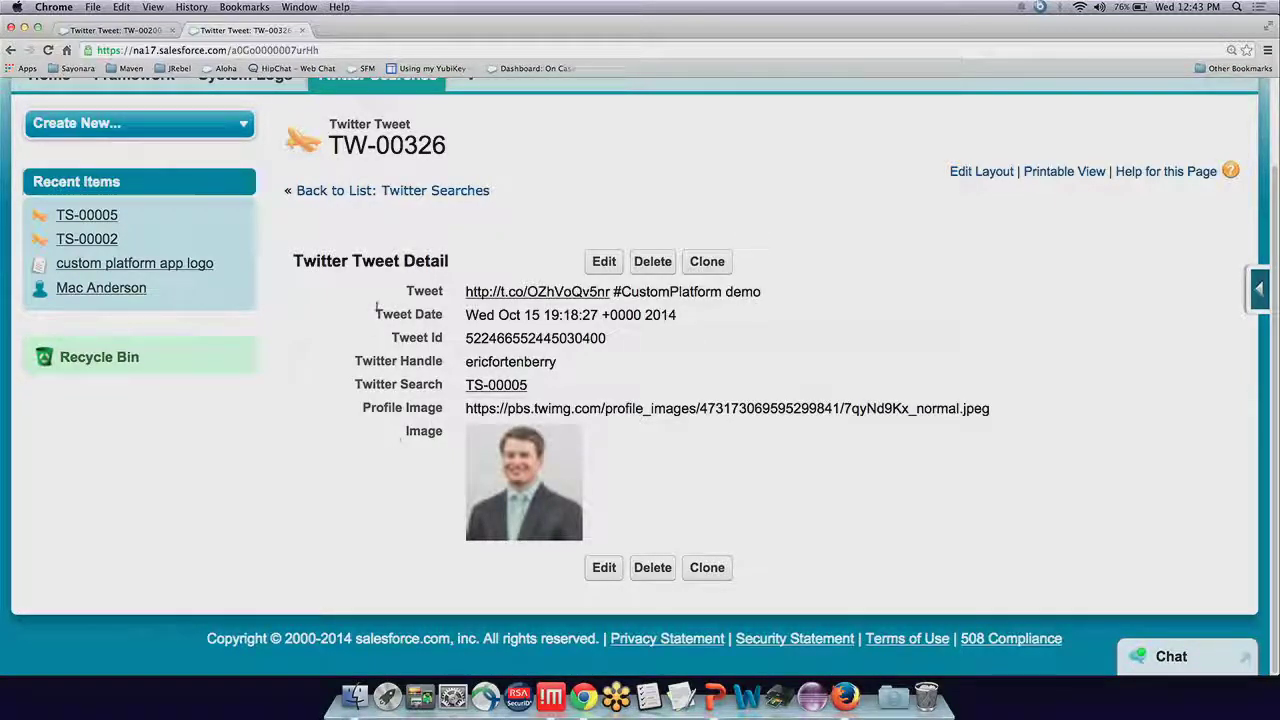
scroll(376, 308, up, 2)
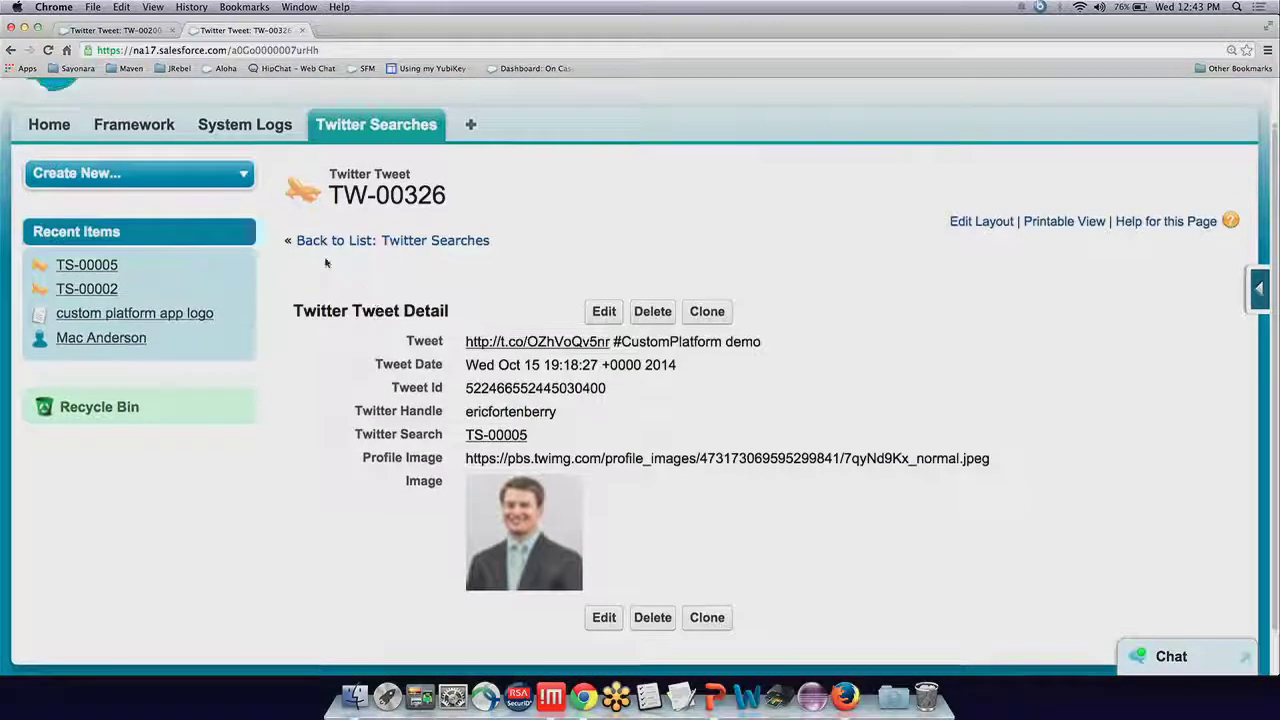
scroll(270, 292, left, 5)
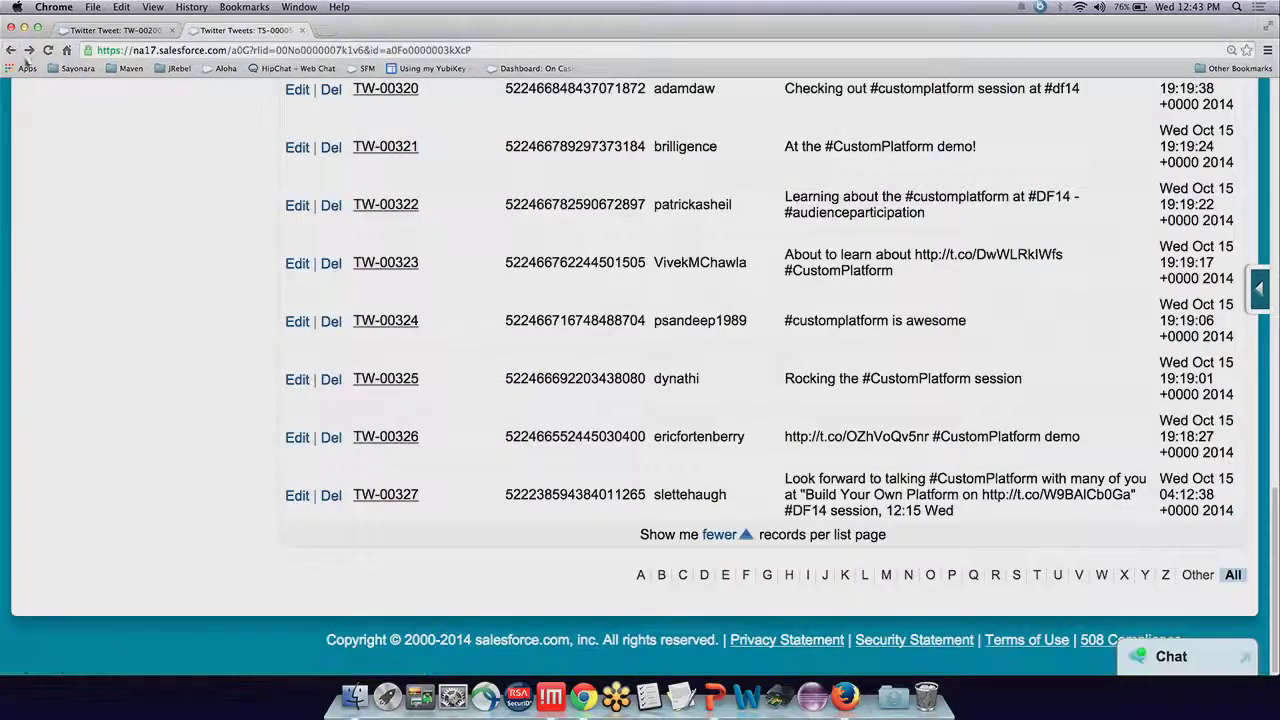
scroll(576, 376, up, 10)
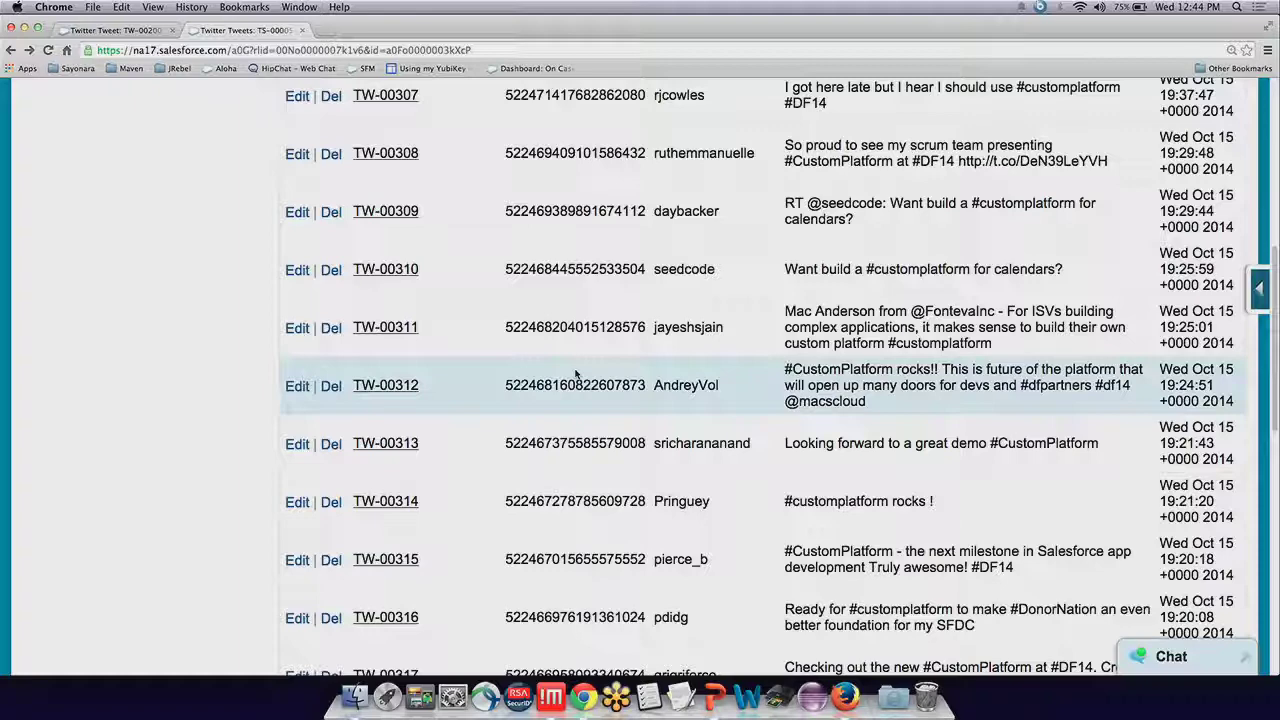
scroll(575, 374, down, 6)
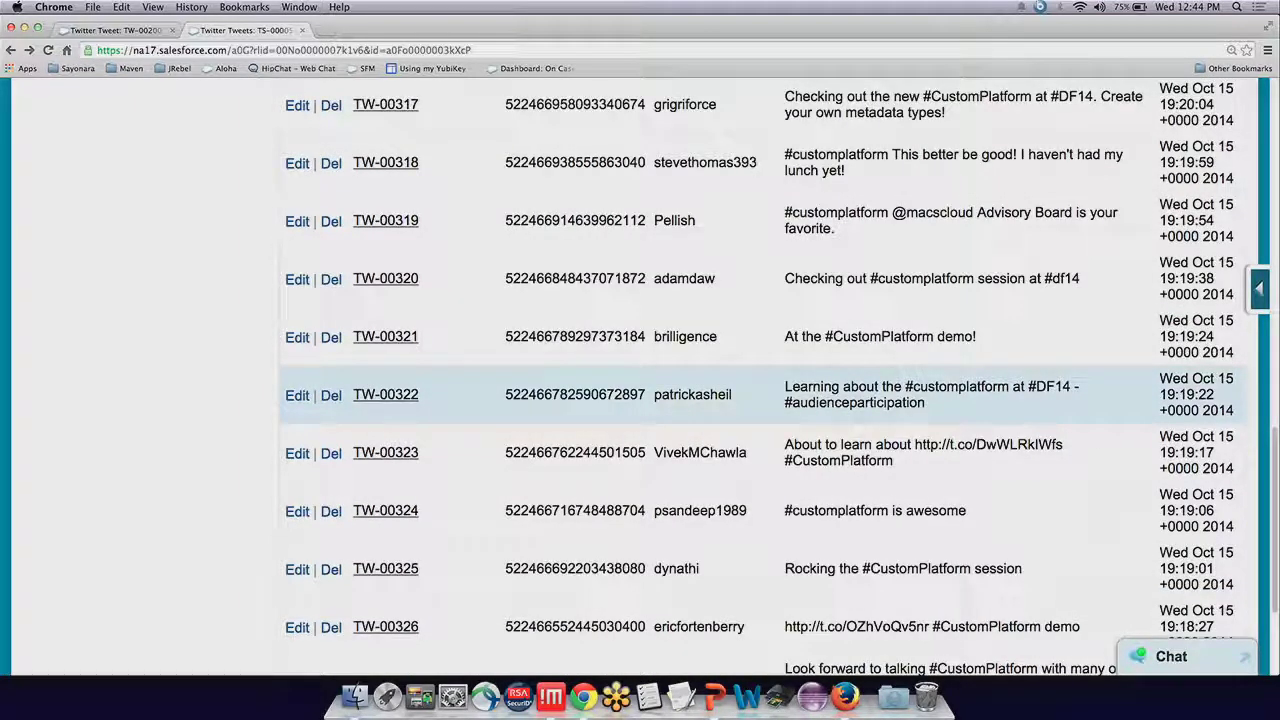
Switch to PowerPoint, start the slide show from the Twitter demo slide, and go to the "Fonteva Framework Demo" slide.
right_click(713, 697)
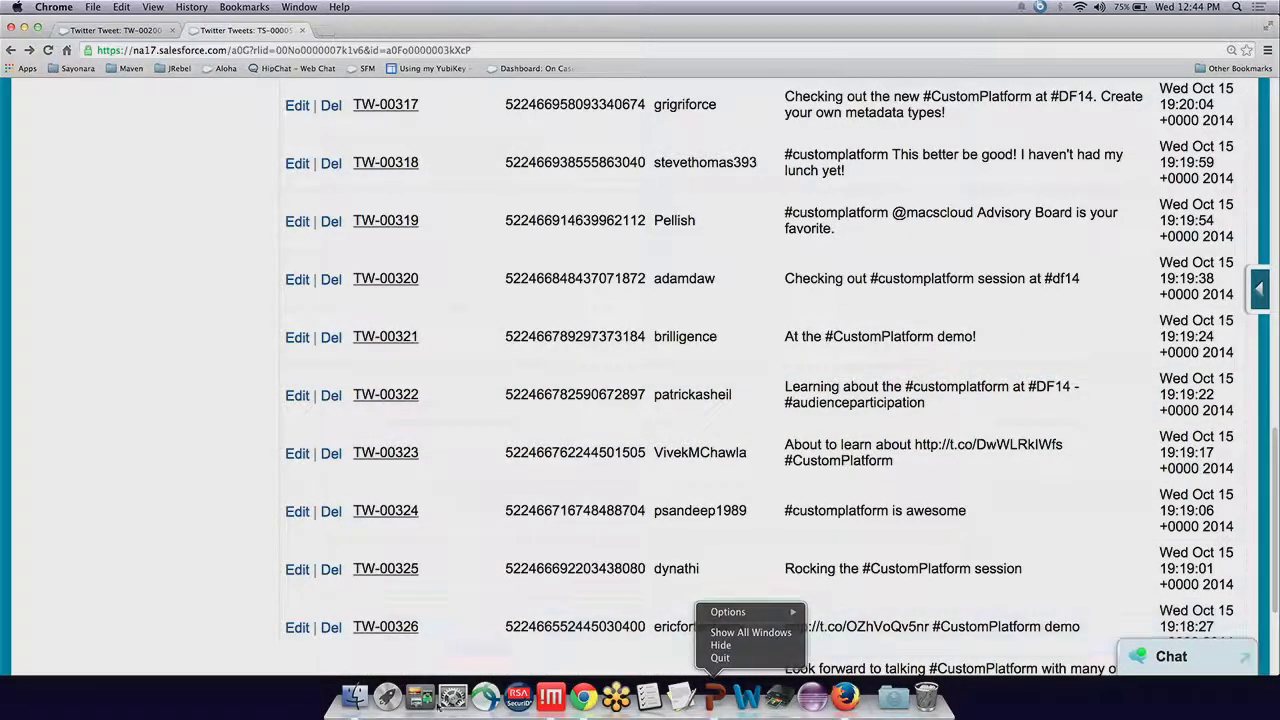
click(711, 697)
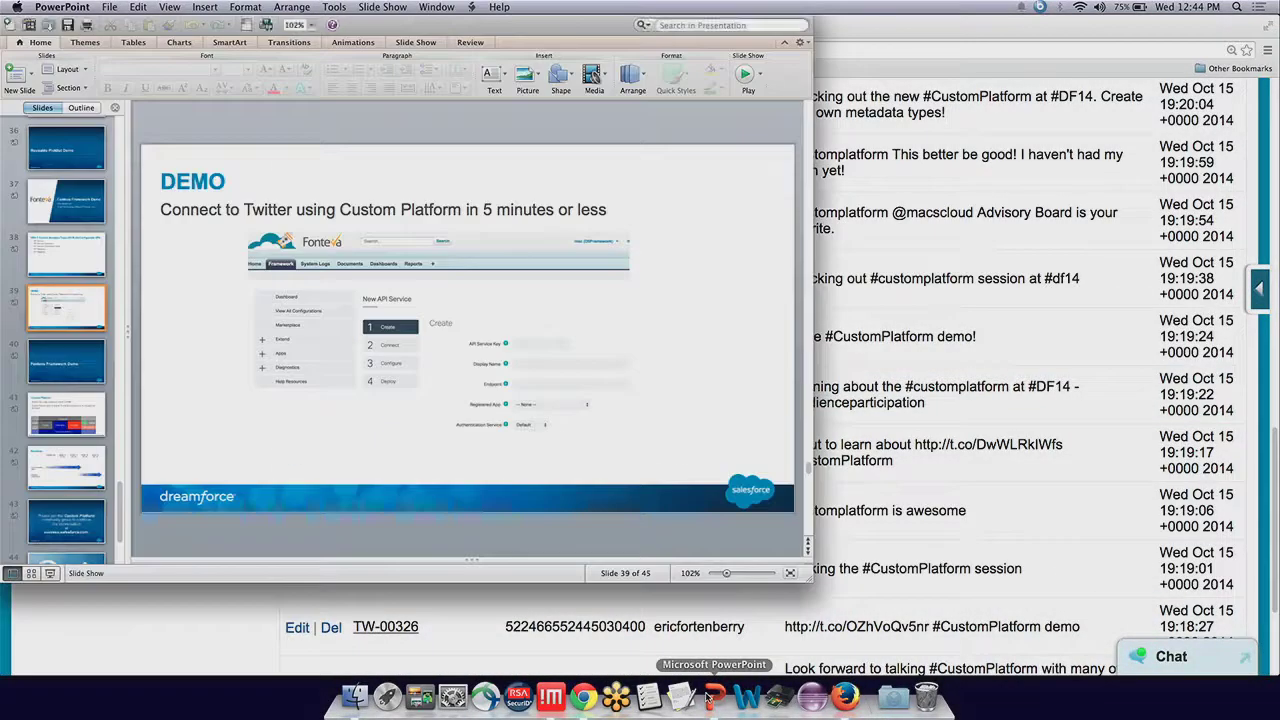
click(52, 573)
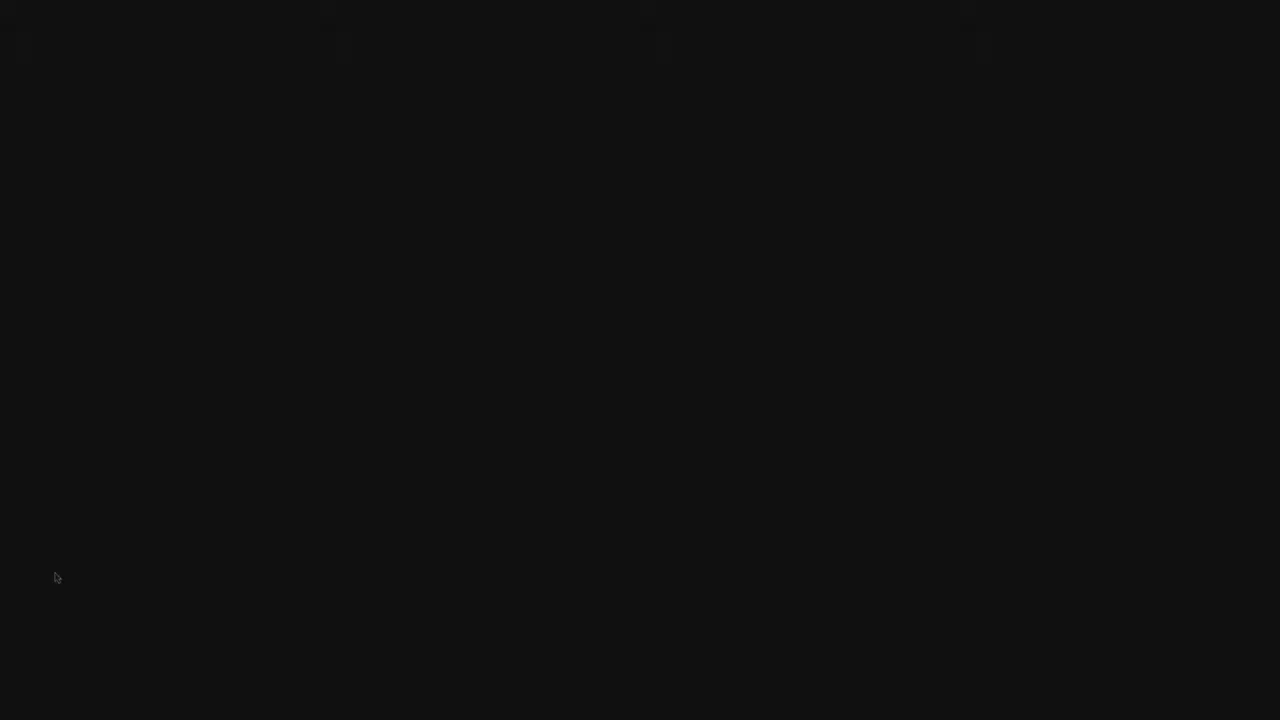
key(Left)
key(Left)
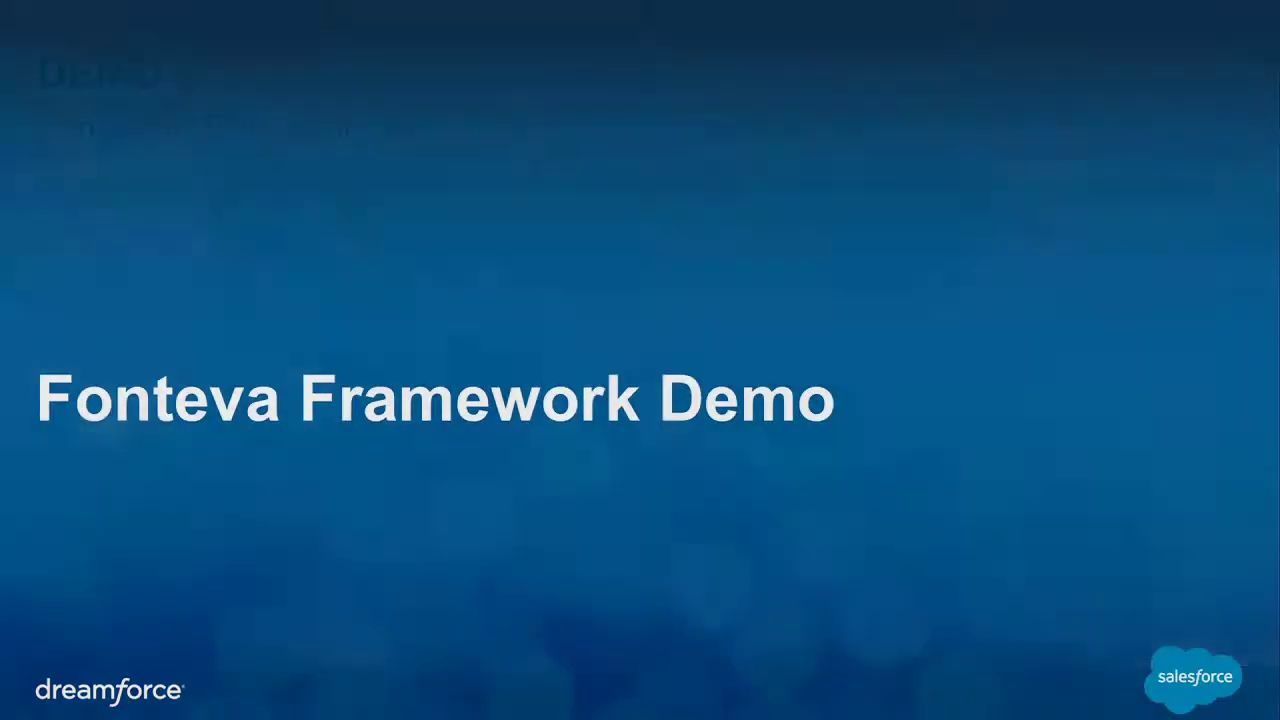